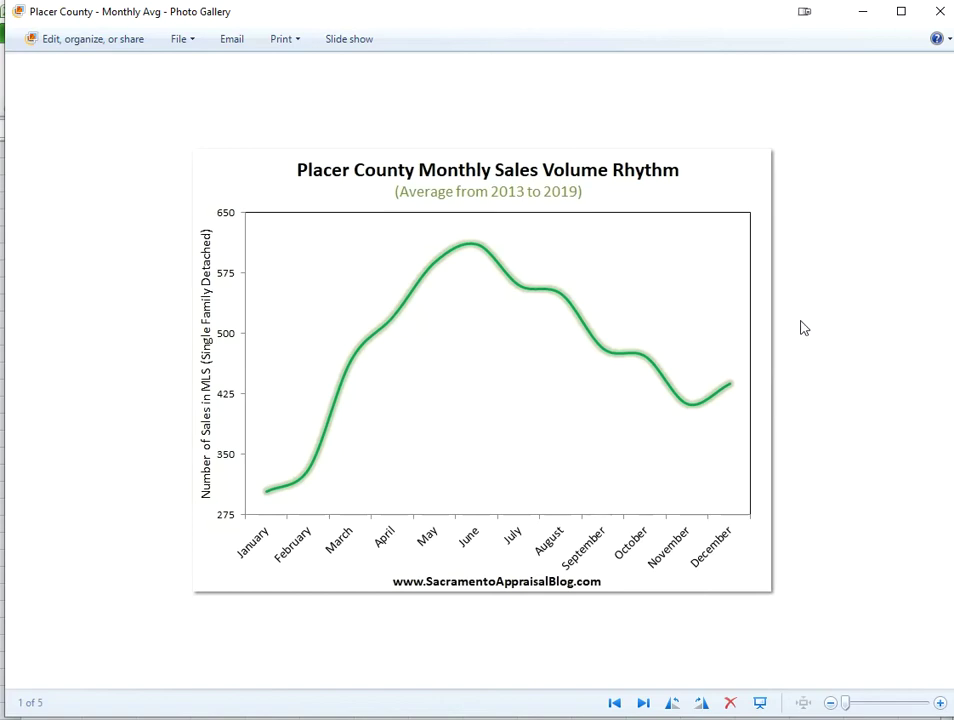
Step through the sample charts to image 5 of 5, then close Photo Gallery
key(Right)
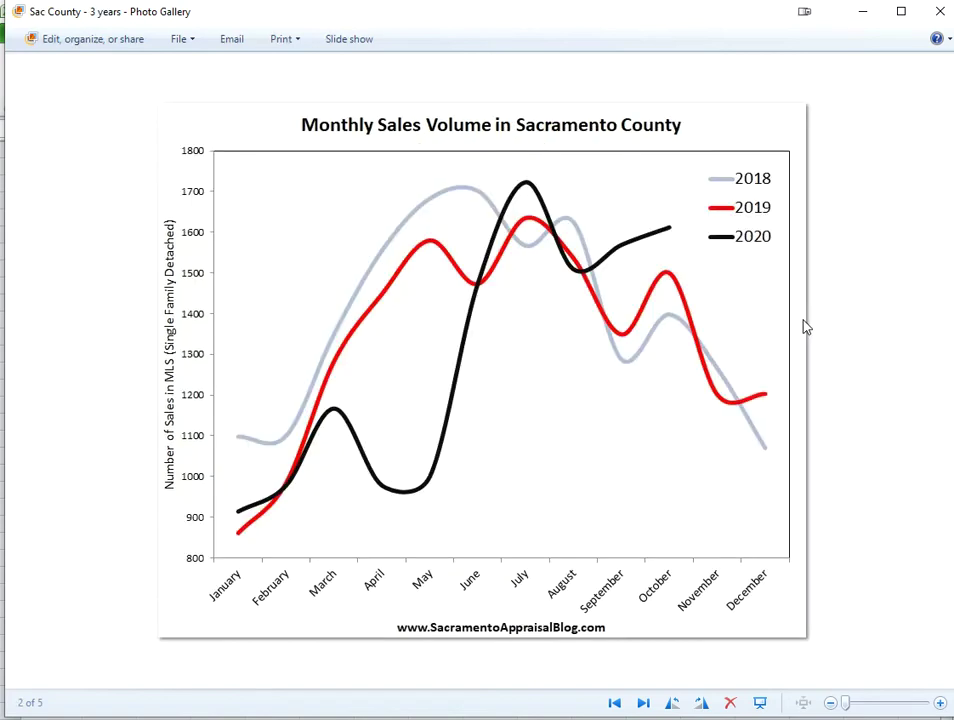
key(Right)
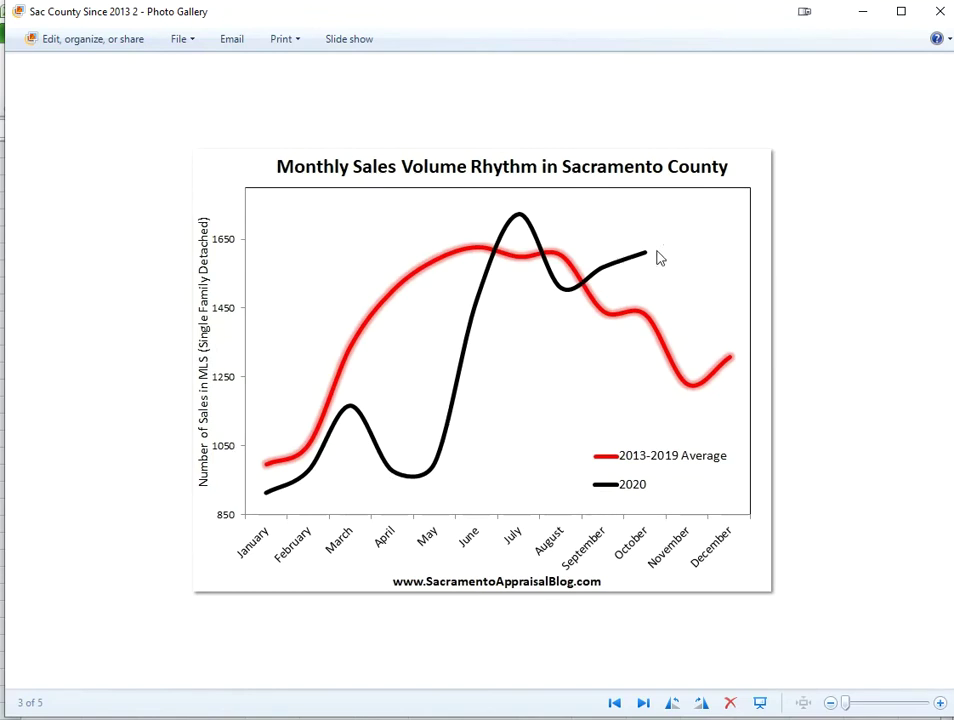
key(Right)
key(Right)
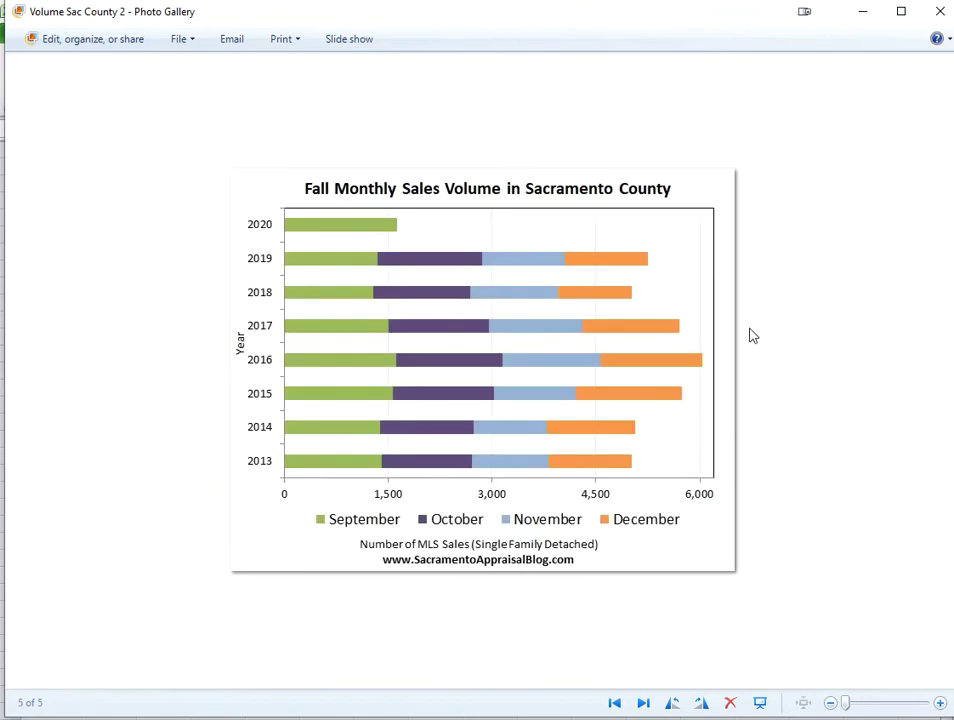
click(941, 12)
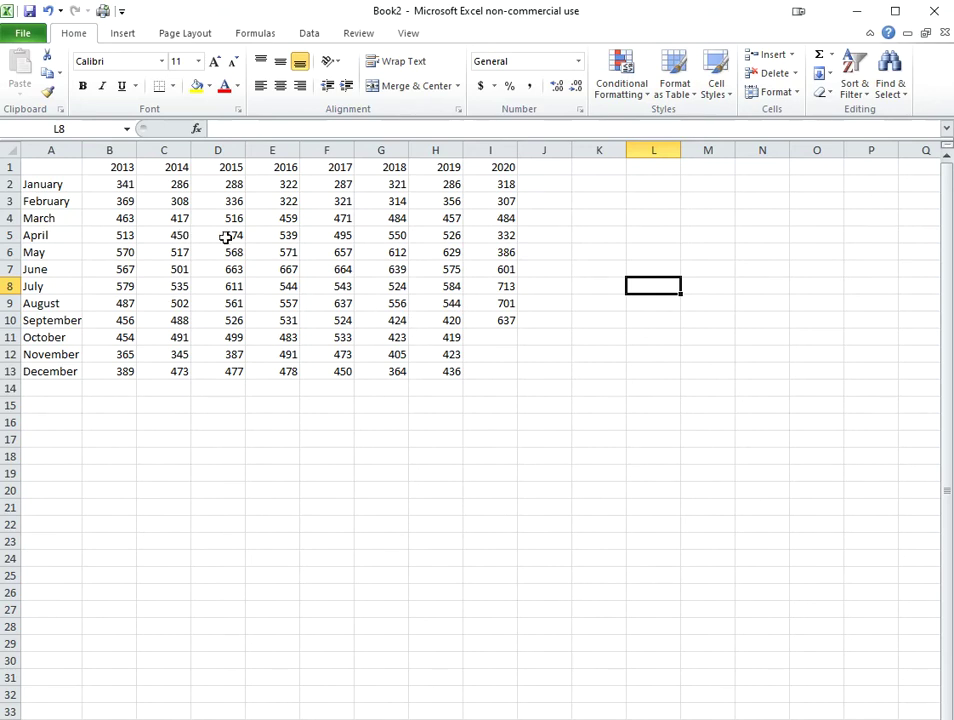
Select A1:I13, the January–December sales for 2013 through 2020
click(37, 166)
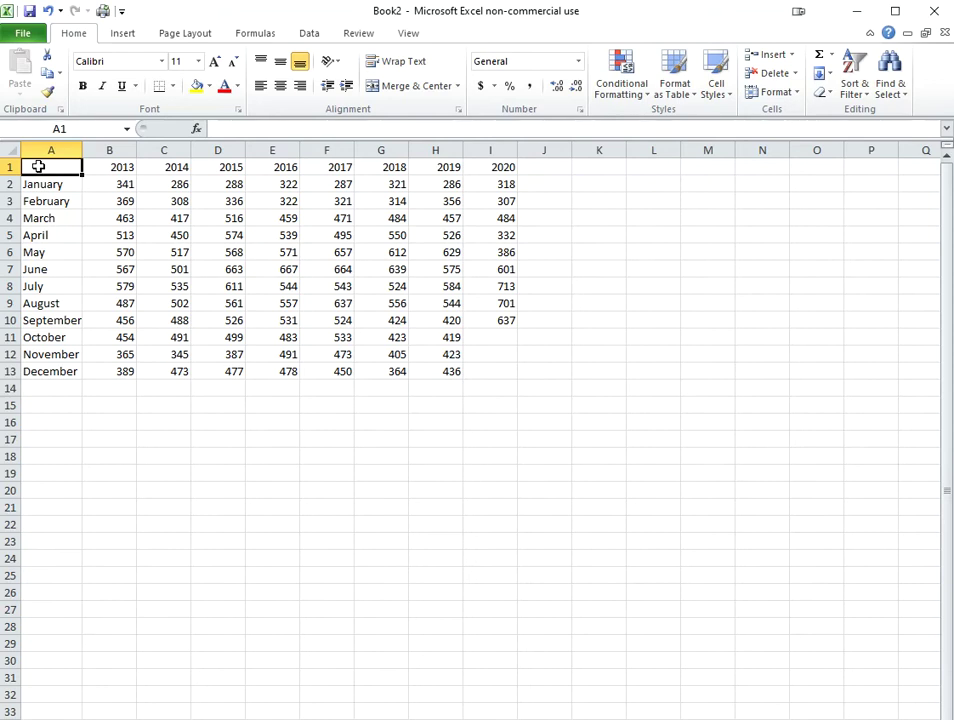
drag(37, 166, 496, 372)
click(132, 35)
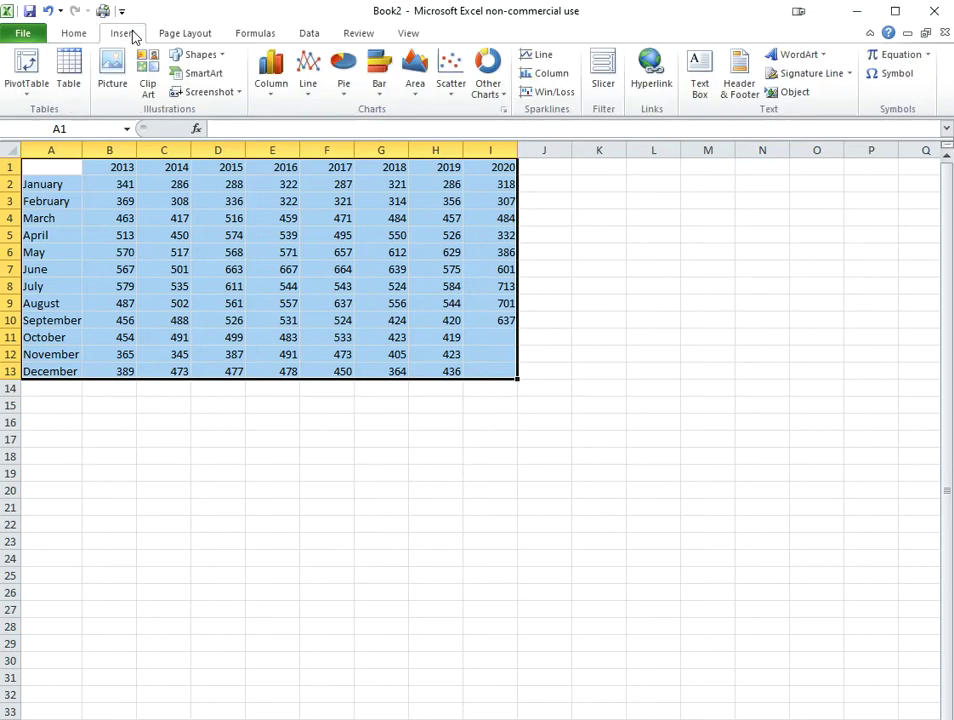
click(308, 68)
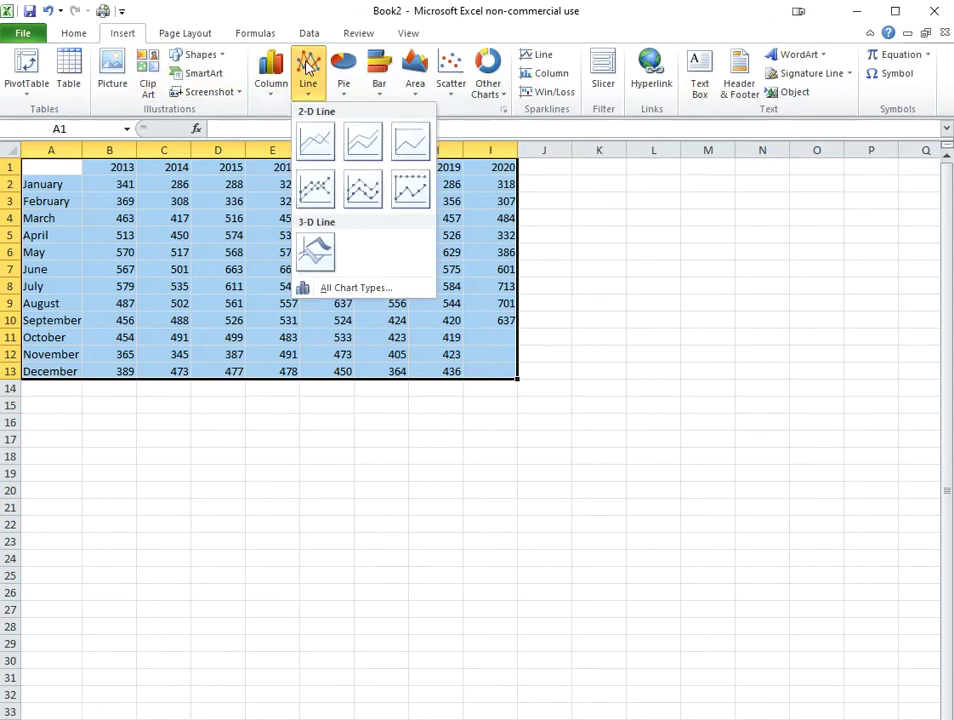
click(318, 147)
drag(288, 390, 169, 207)
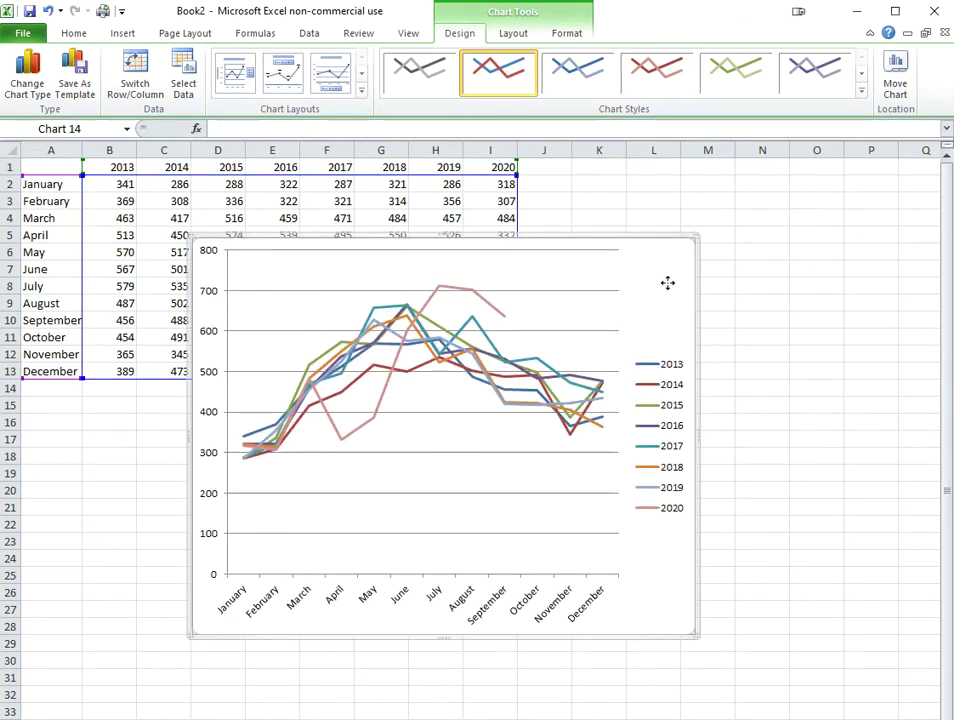
drag(667, 283, 706, 292)
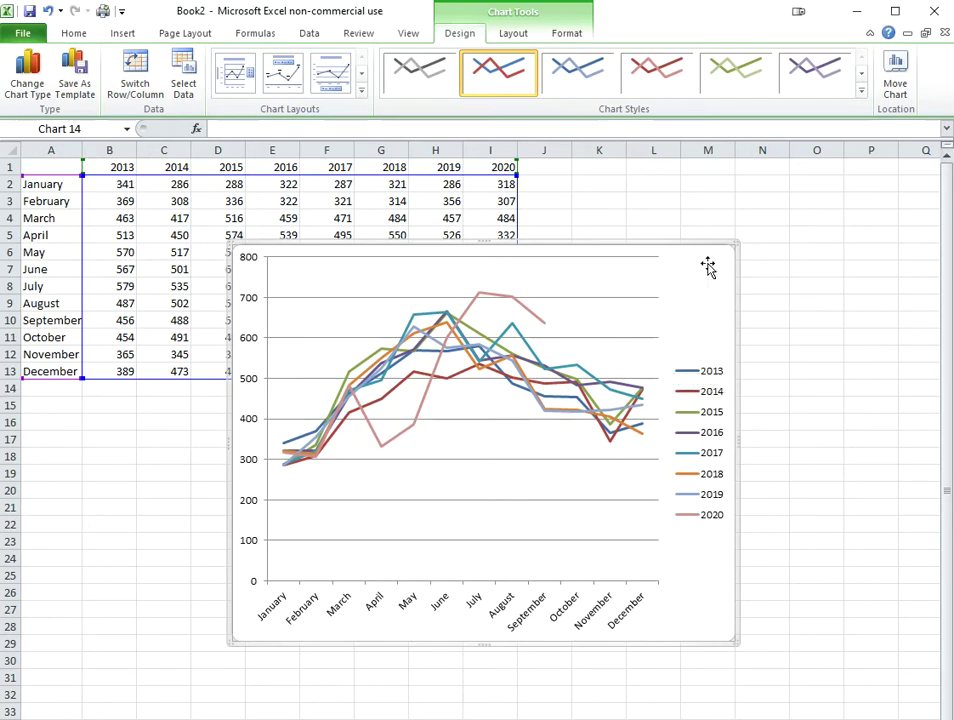
key(Delete)
Enter an 'Average' heading in J1 and =AVERAGE(B2:H2) in J2, giving 304.4286
click(561, 166)
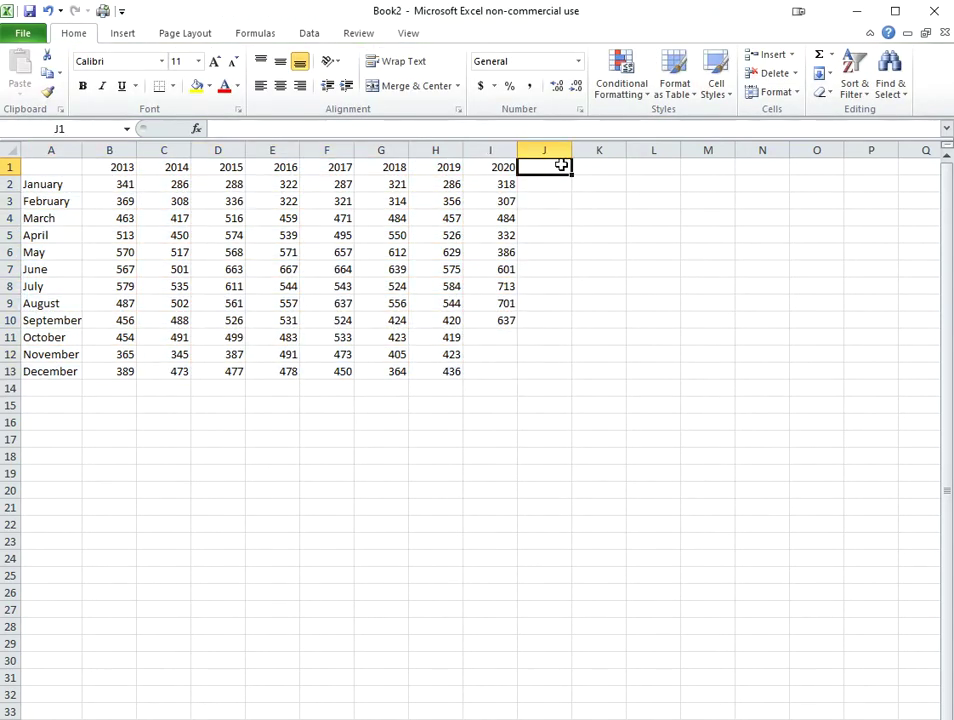
text(Average)
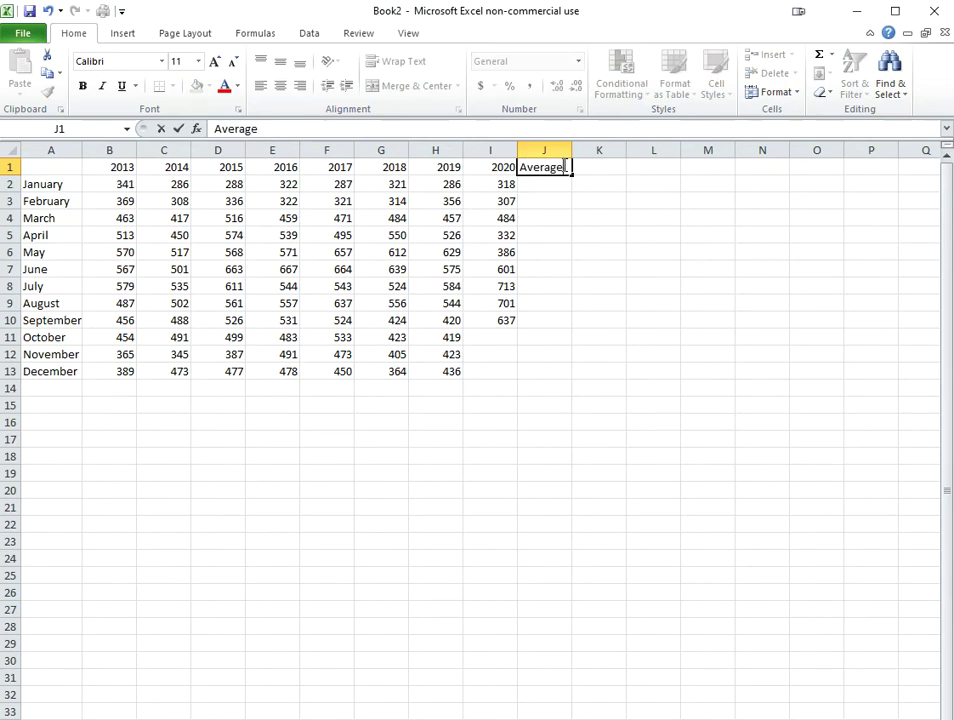
key(Return)
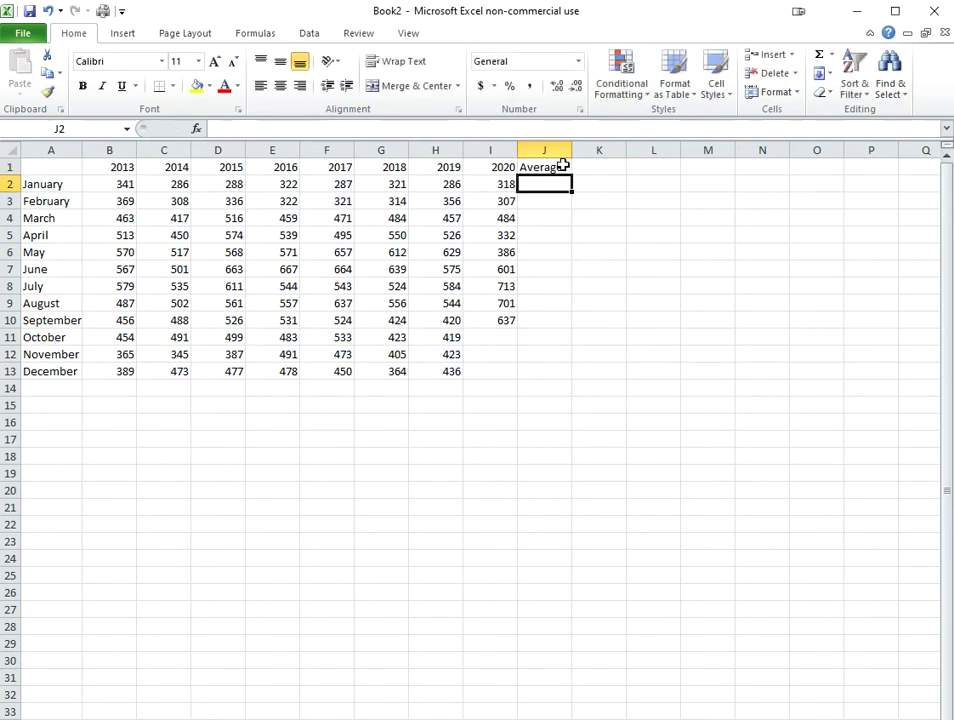
text(=)
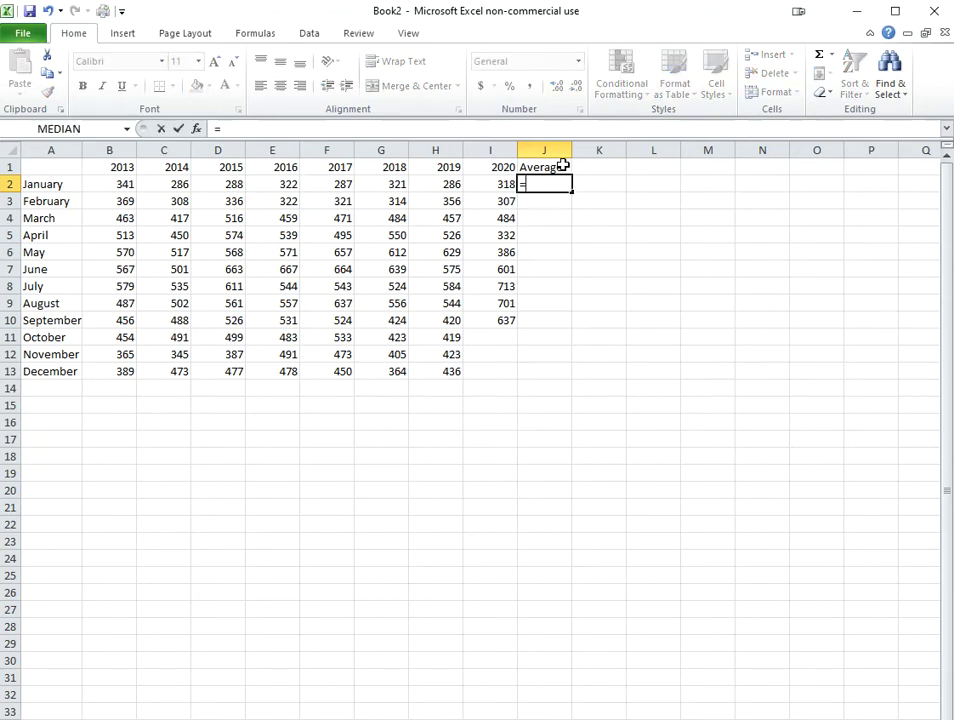
text(AVERAGE)
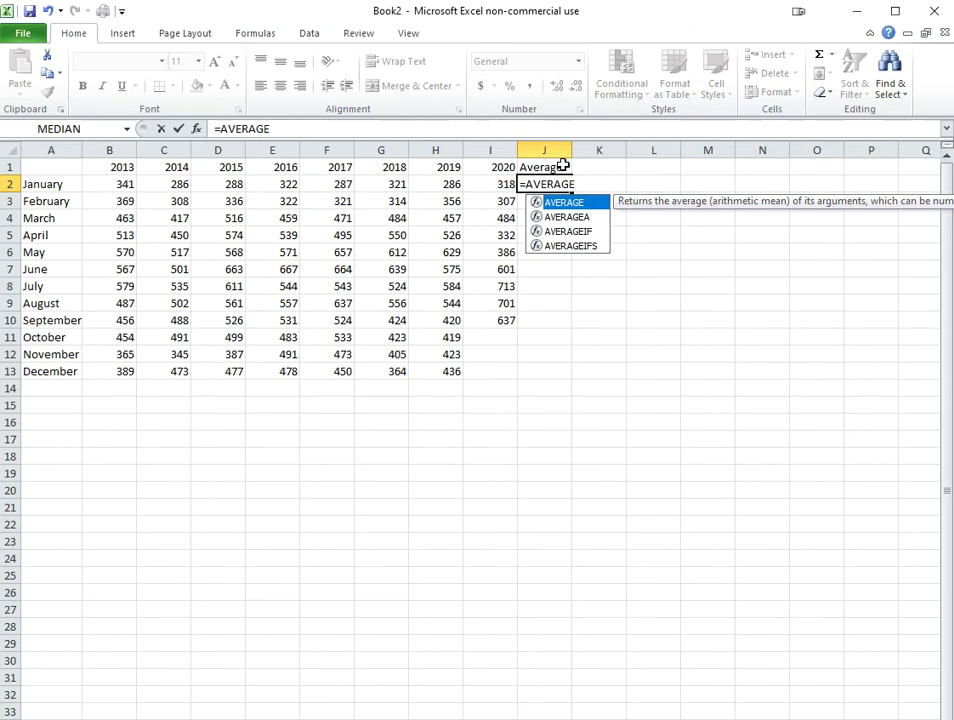
text(()
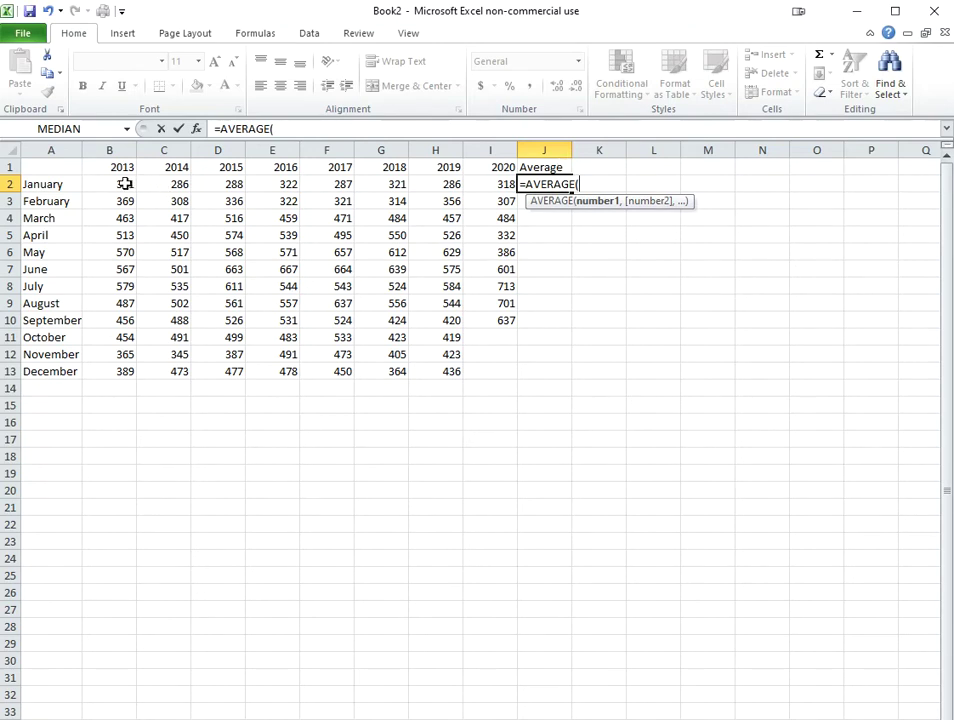
drag(124, 184, 442, 186)
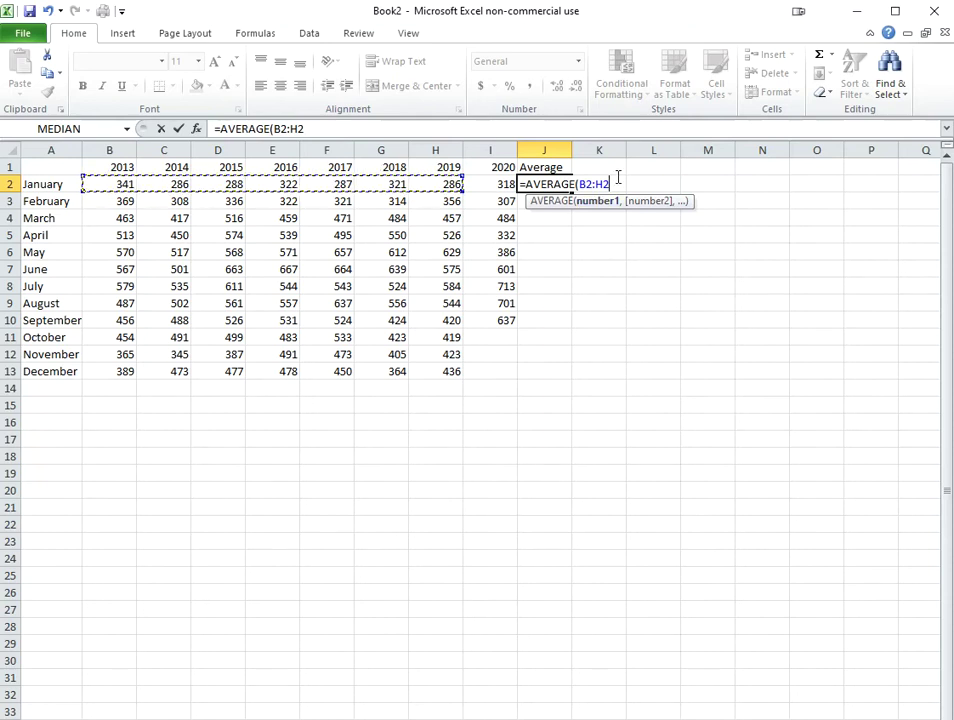
text())
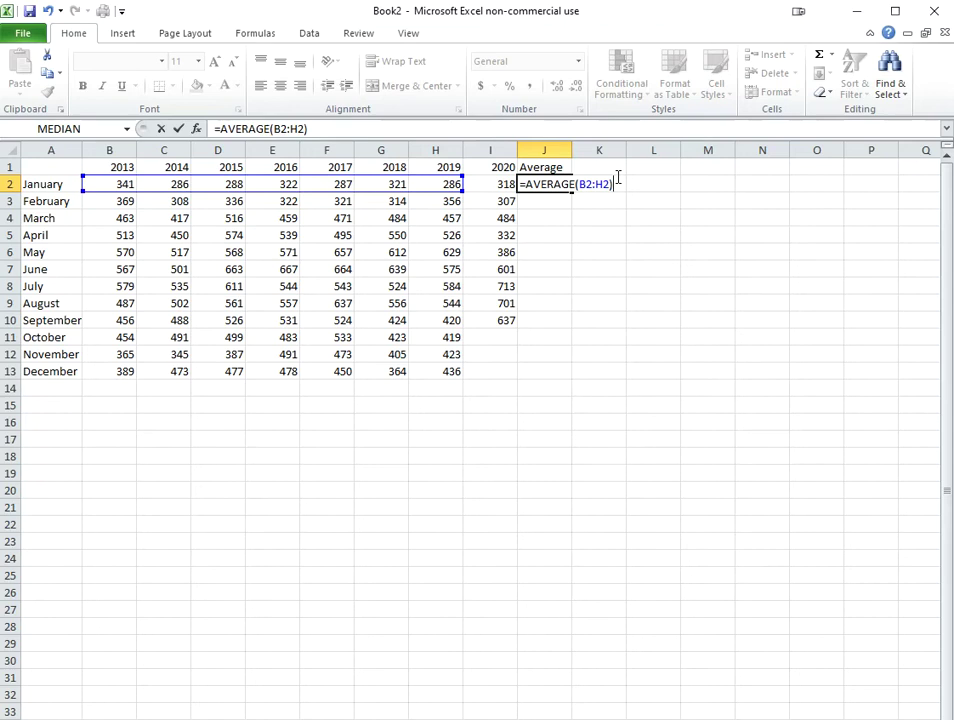
key(Return)
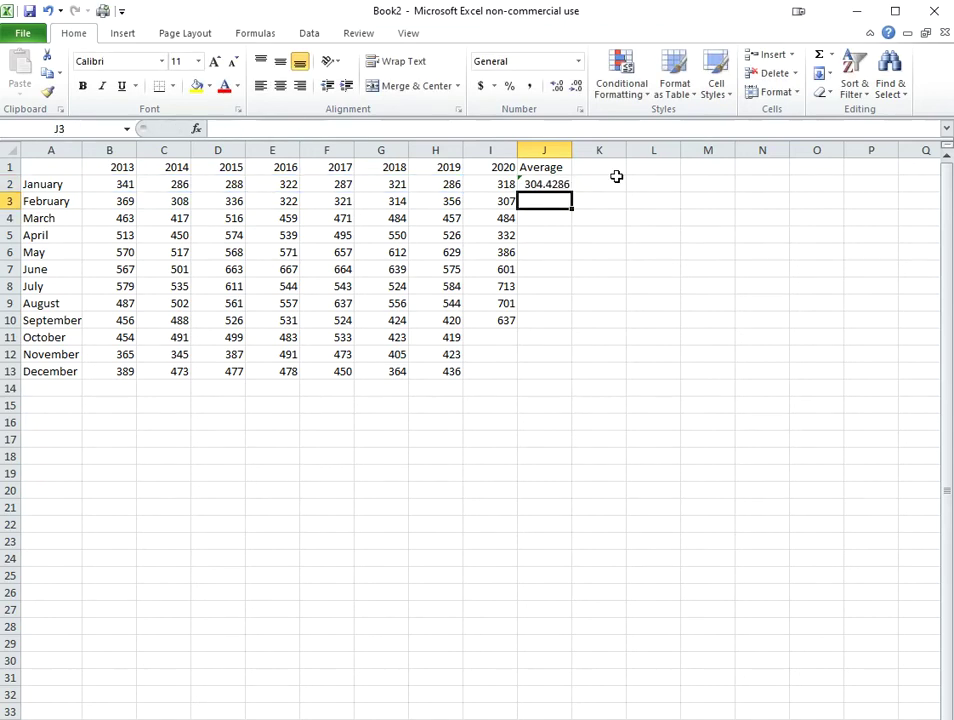
click(563, 183)
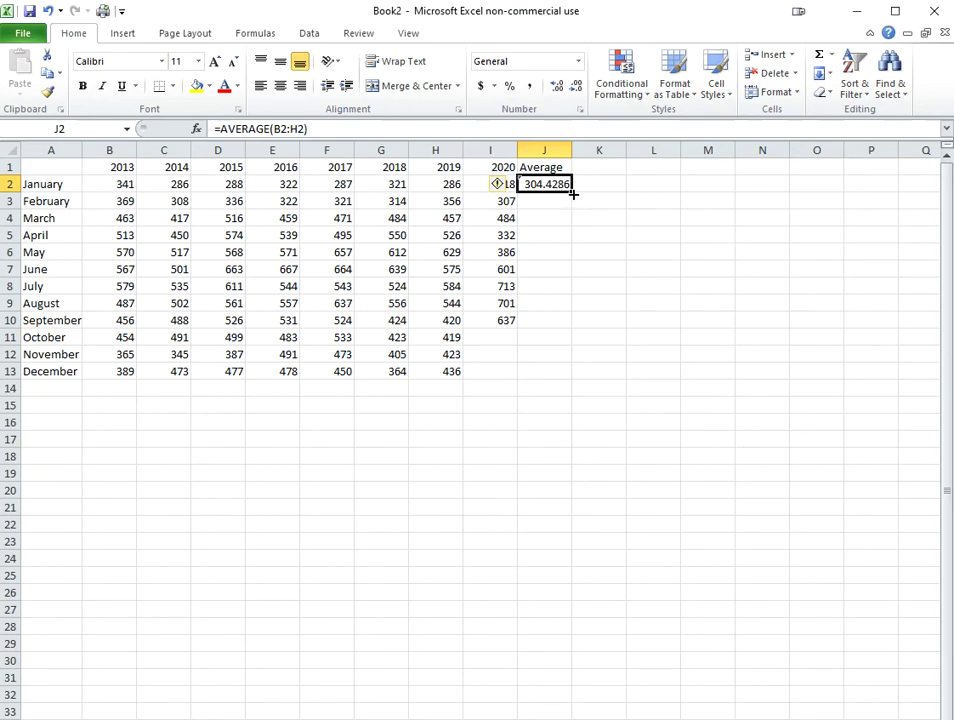
Fill the J2 average formula down to J13, ending at 438.1429 for December
drag(572, 192, 567, 375)
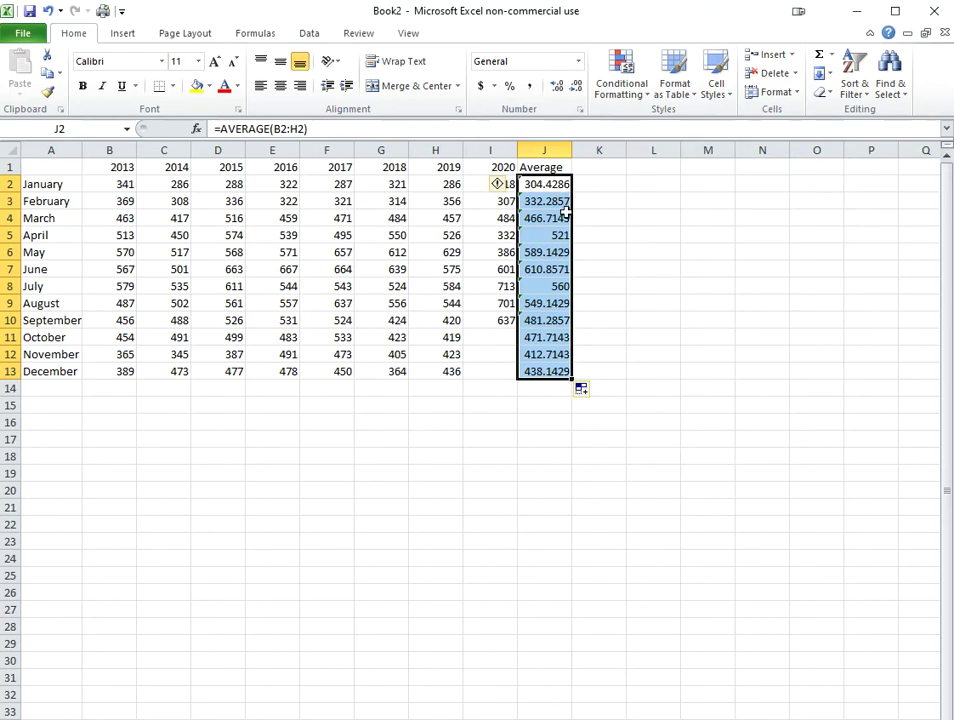
click(479, 407)
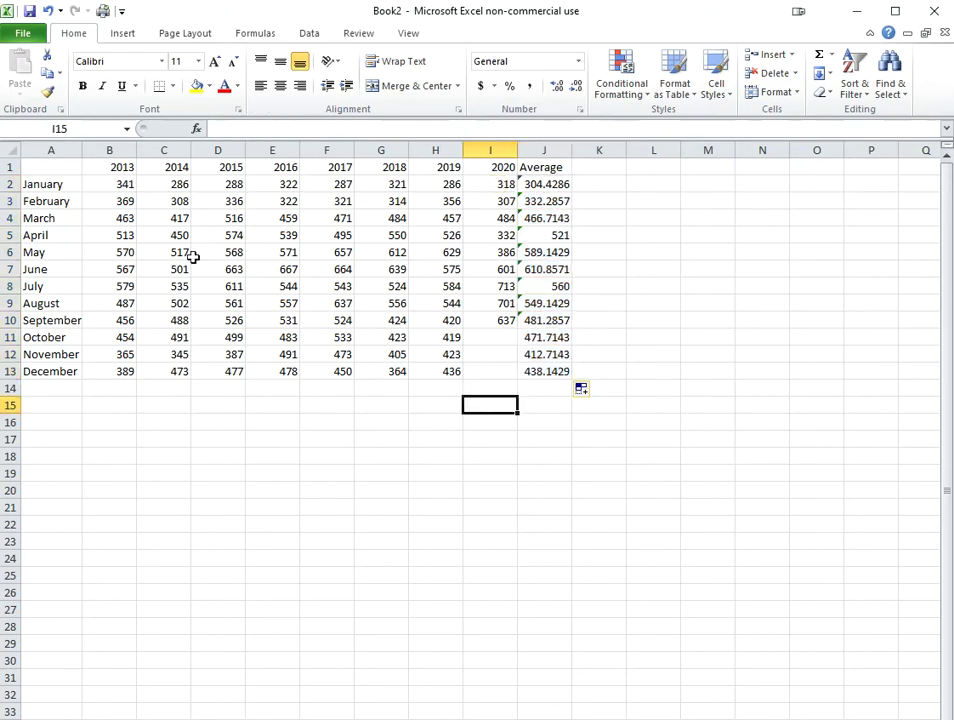
drag(70, 150, 248, 150)
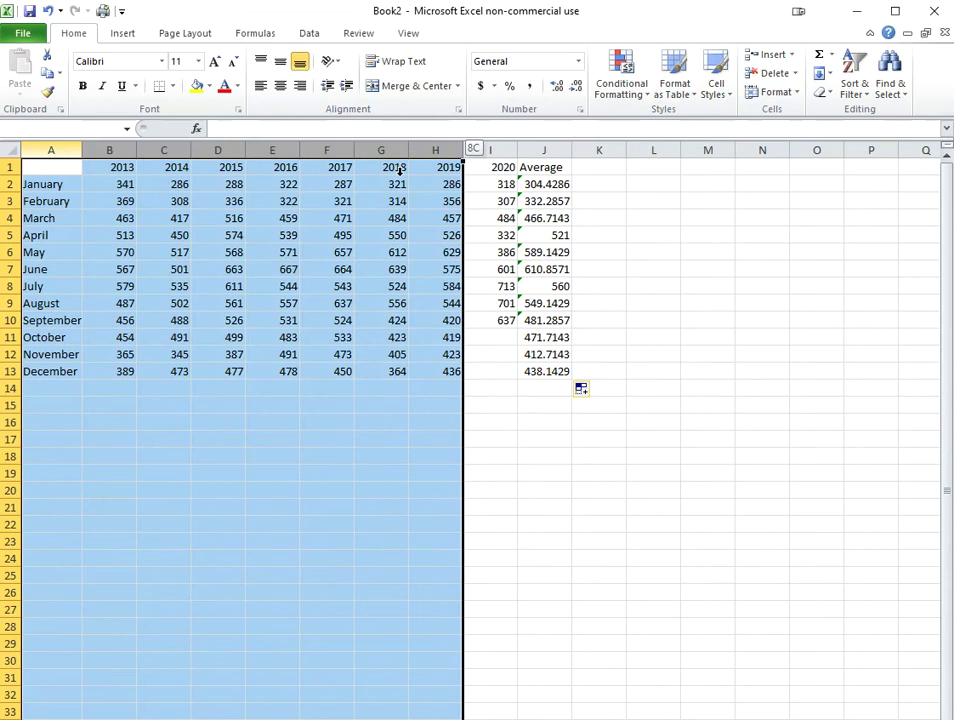
Insert a 2-D line chart from A1:J13, including the Average column
click(275, 396)
drag(50, 167, 540, 368)
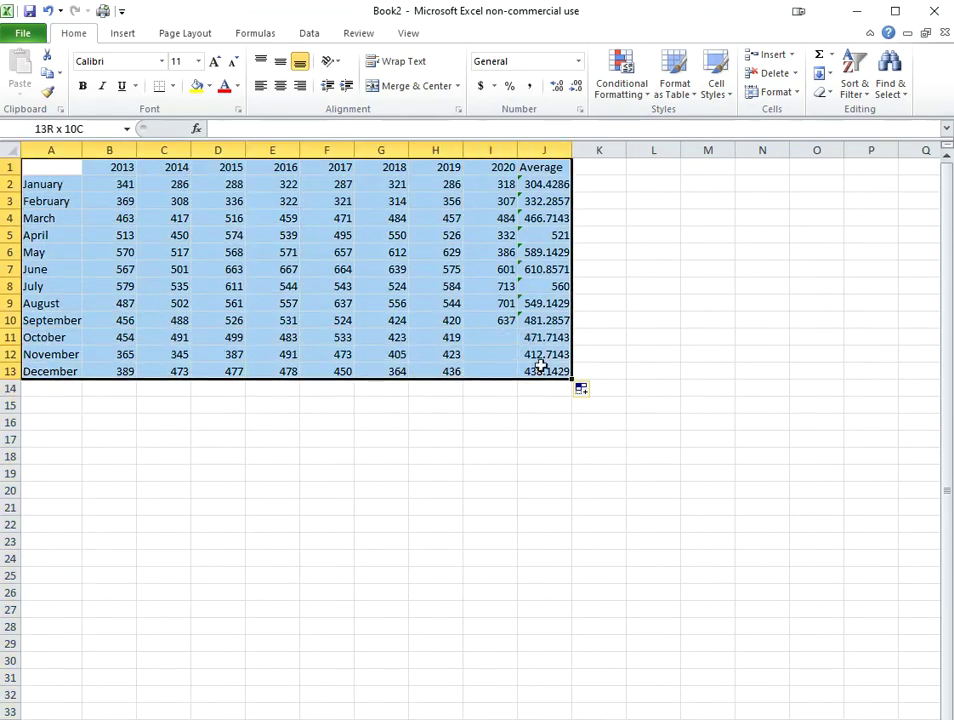
click(133, 35)
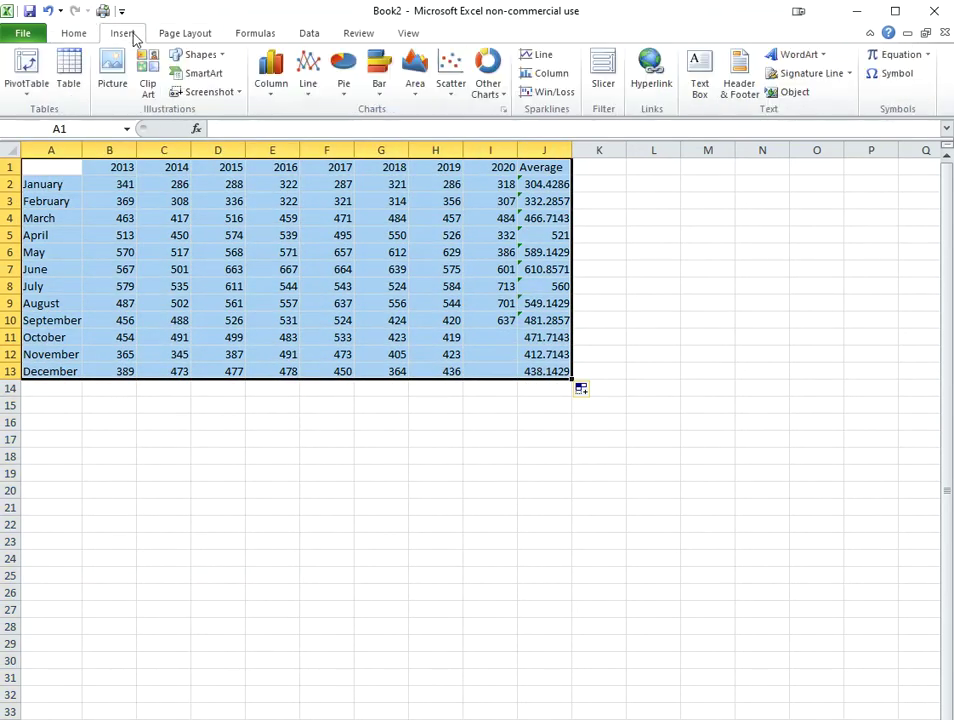
click(307, 88)
click(315, 144)
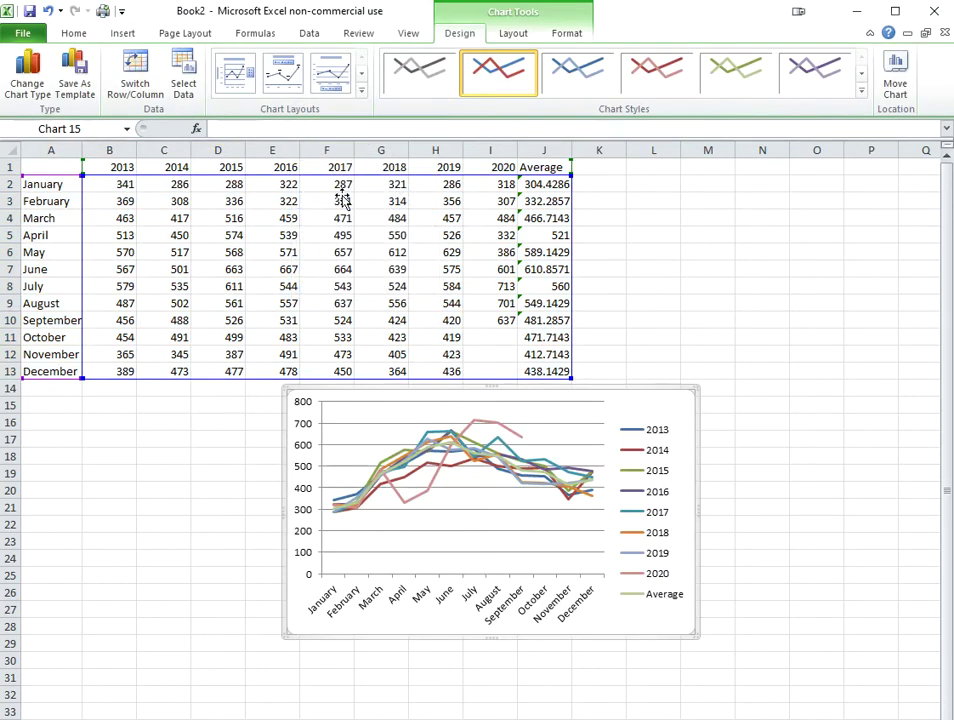
Move and enlarge the chart, and limit its data to columns G–J (2018 to Average)
drag(285, 388, 171, 200)
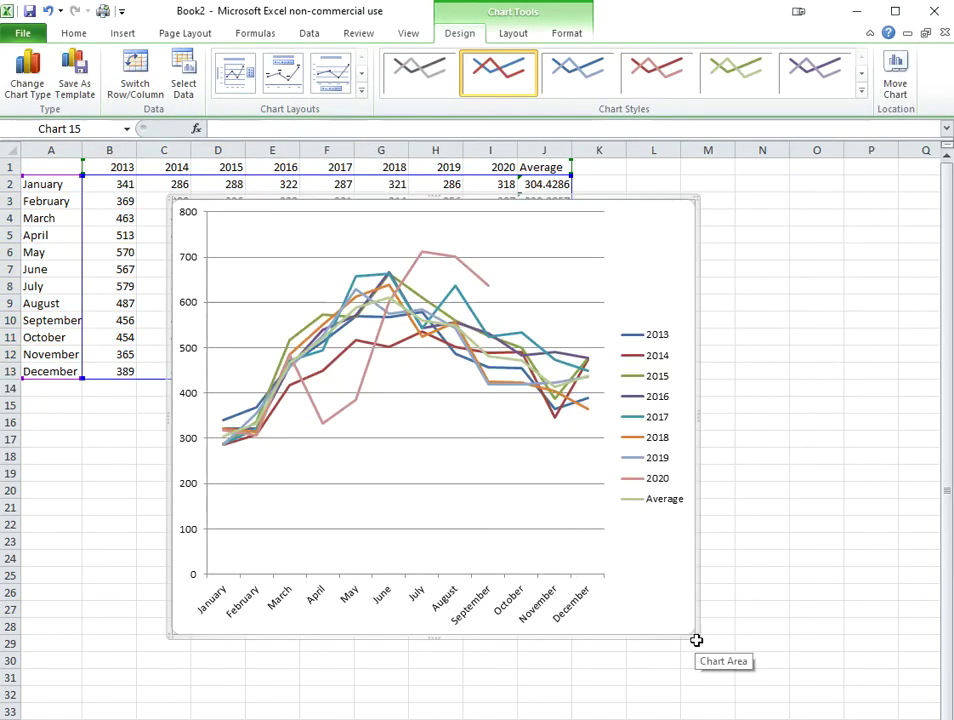
drag(696, 640, 726, 646)
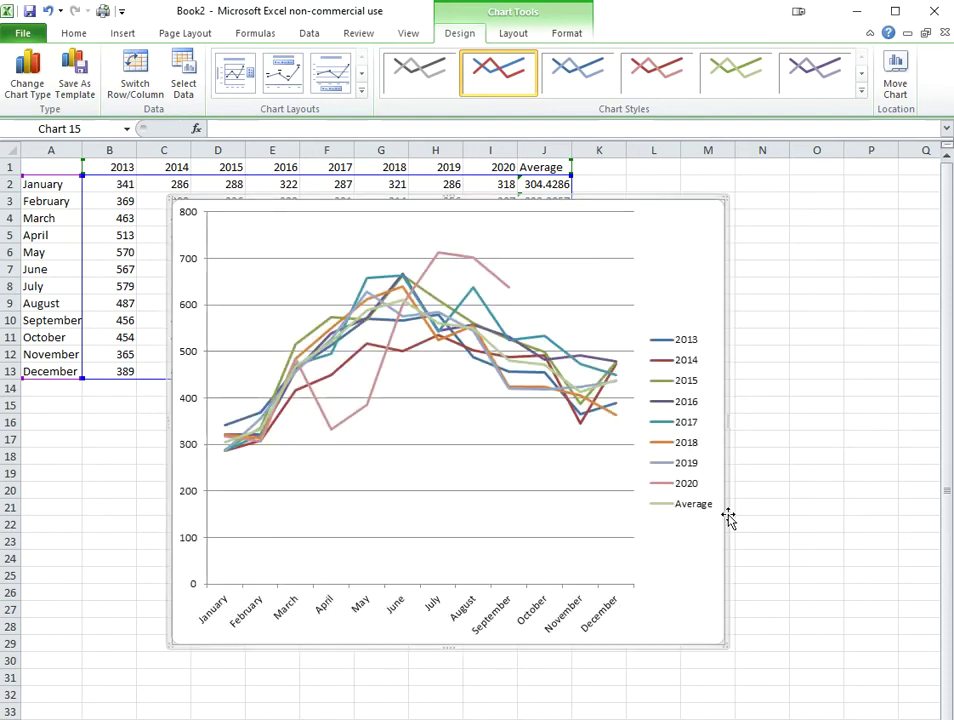
drag(703, 215, 735, 247)
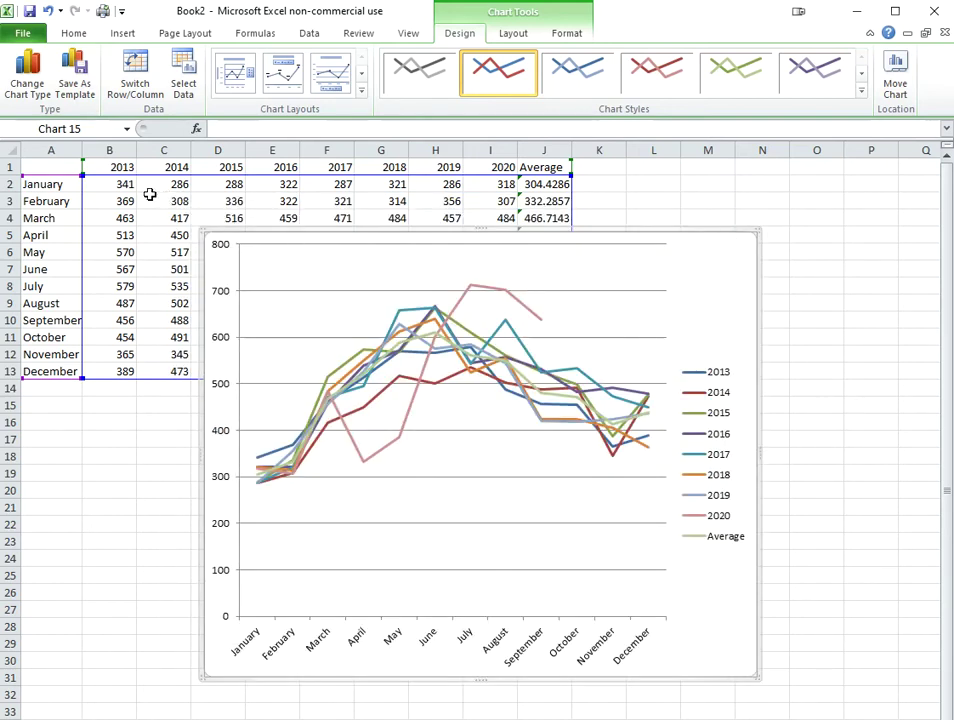
drag(85, 177, 350, 175)
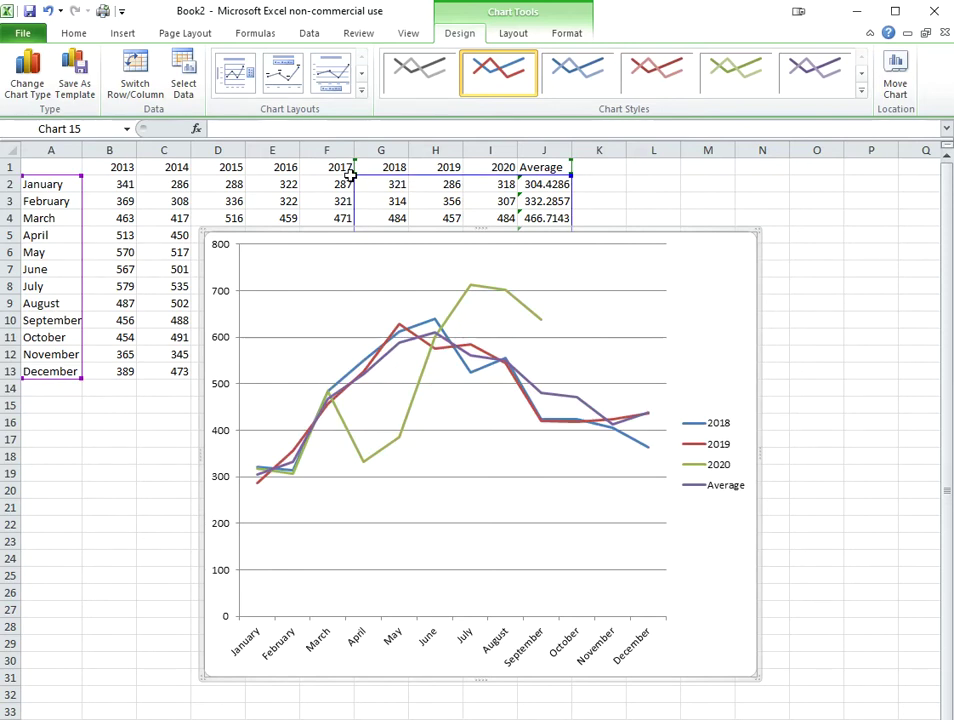
Give the plot area a solid-line border and set the chart area border to No line
double_click(594, 272)
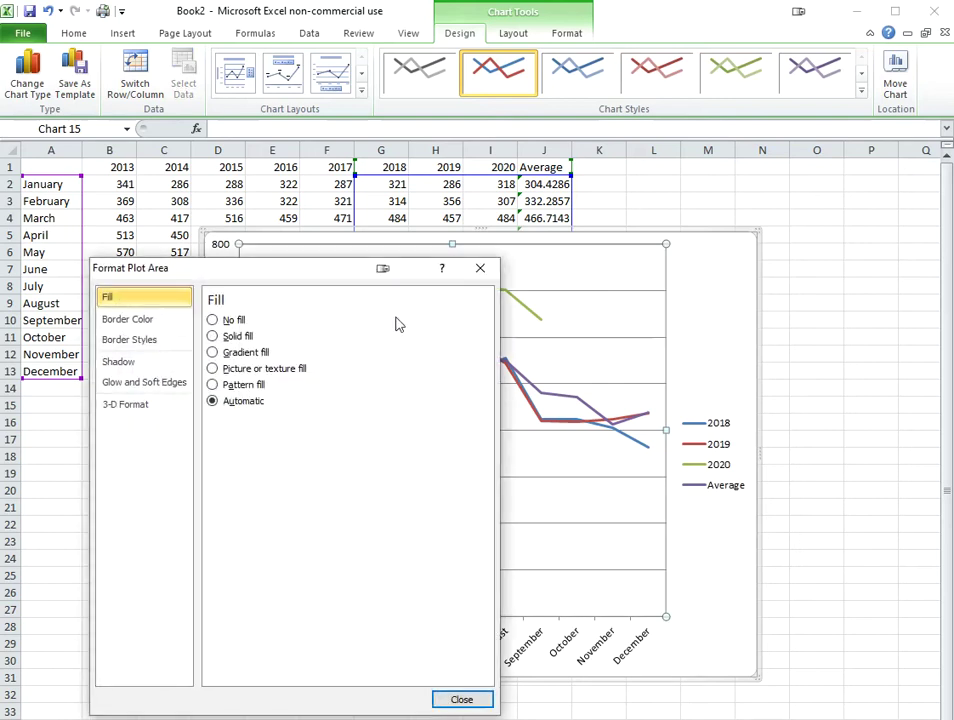
click(128, 319)
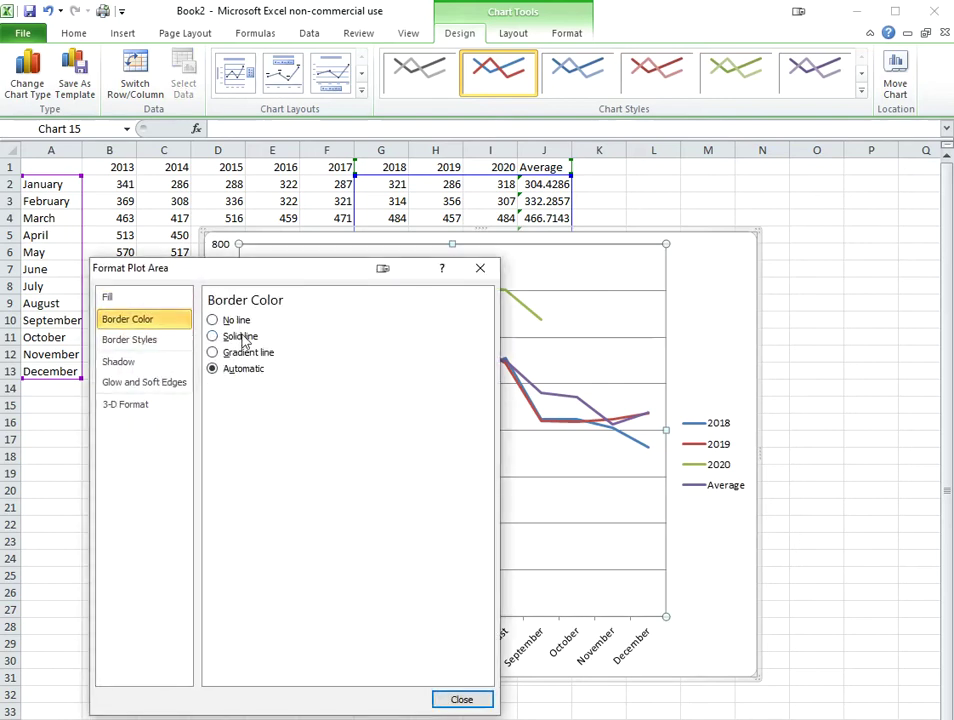
click(241, 337)
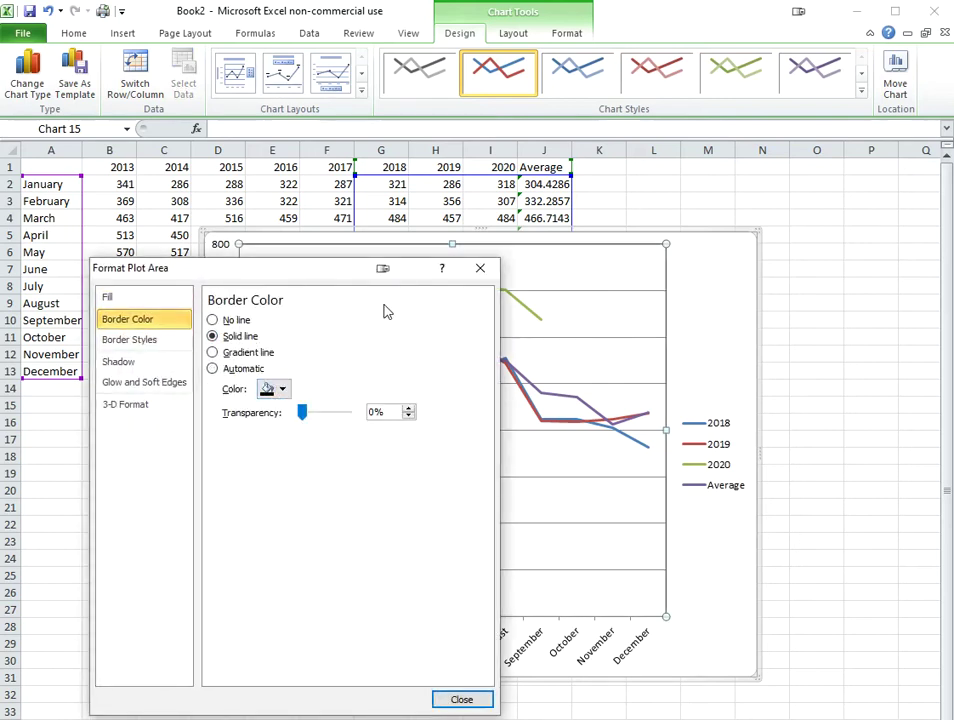
click(684, 297)
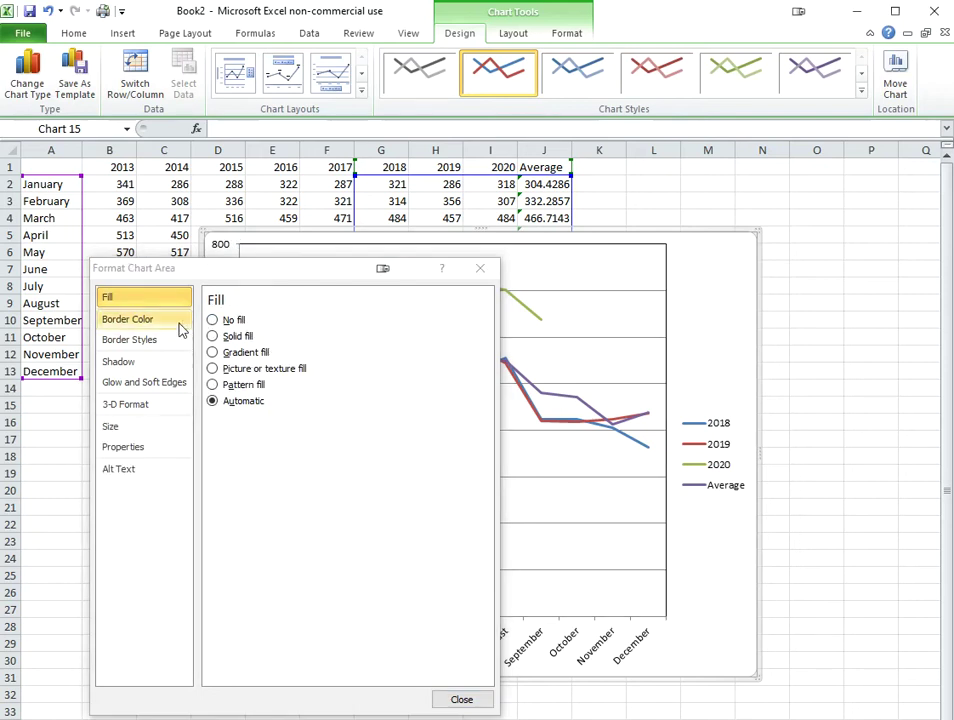
click(171, 322)
click(237, 321)
Set the horizontal gridlines' line colour to No line and close the format window
click(593, 291)
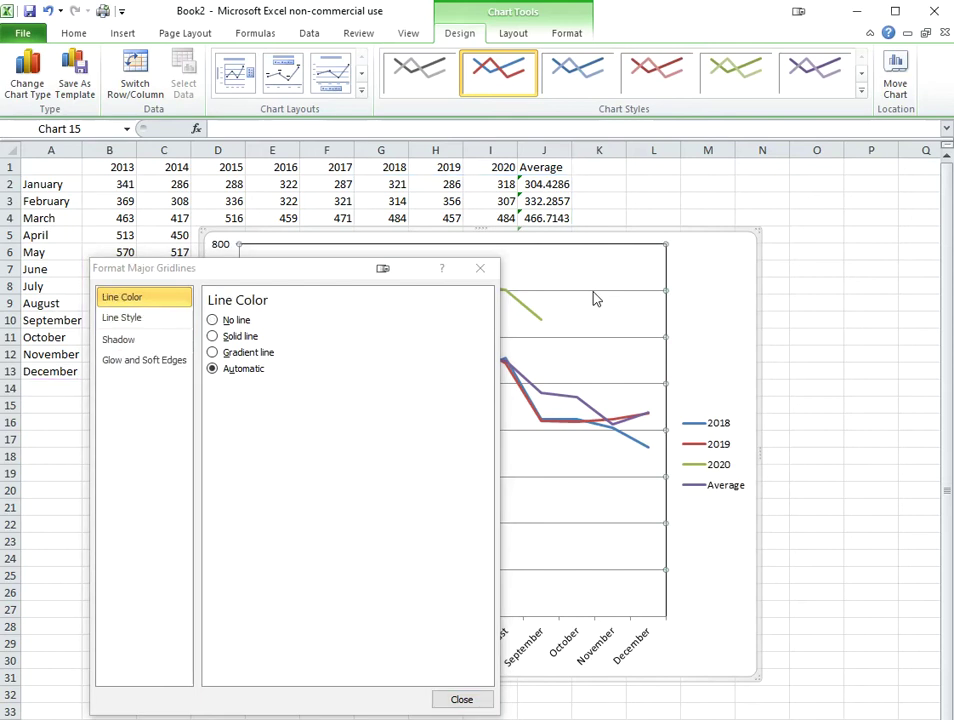
click(240, 320)
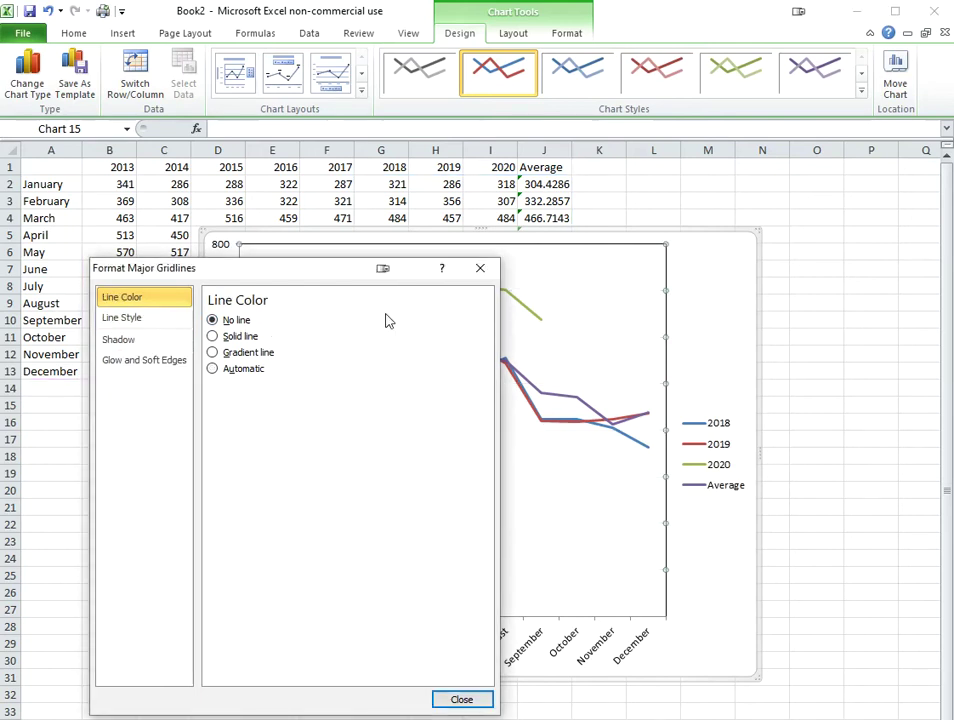
click(479, 272)
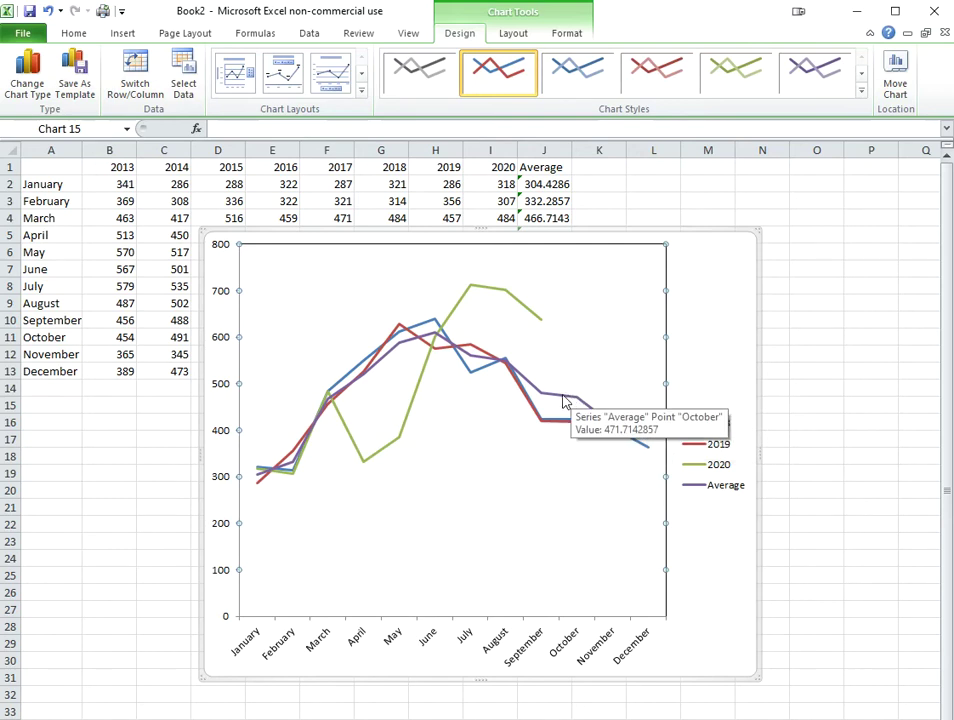
right_click(520, 309)
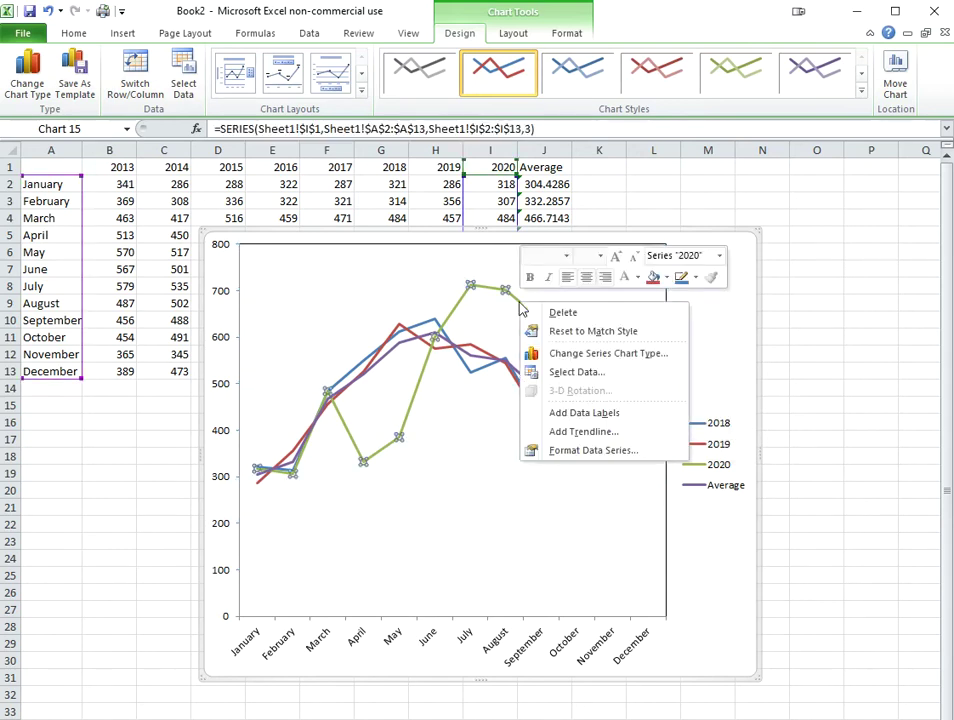
Format the 2020 series with a 3 pt width and Smoothed line
click(590, 450)
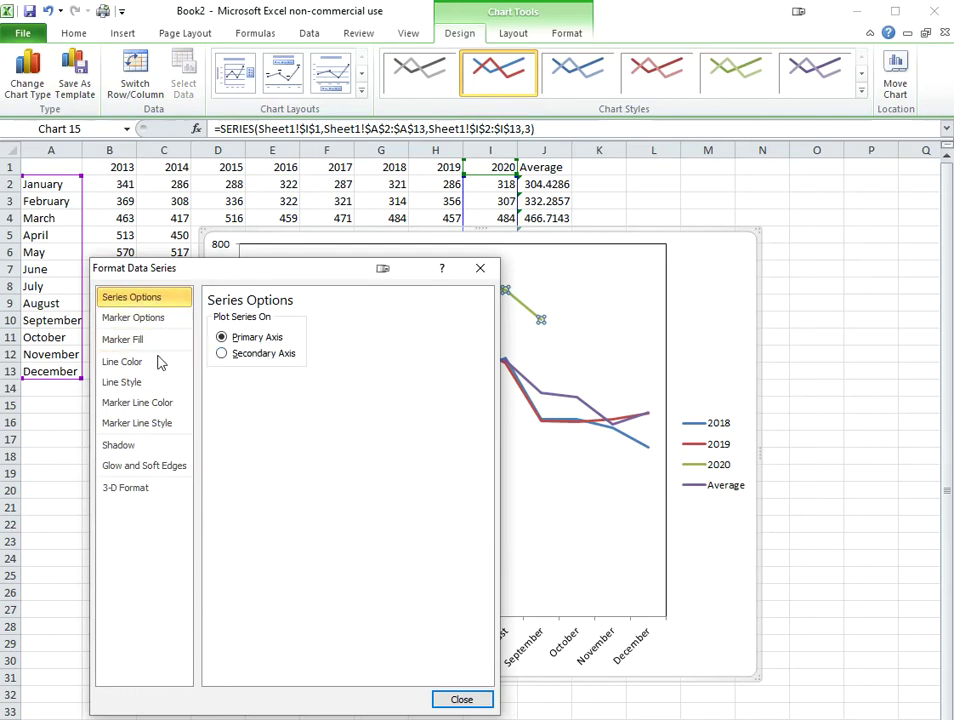
click(156, 364)
click(136, 382)
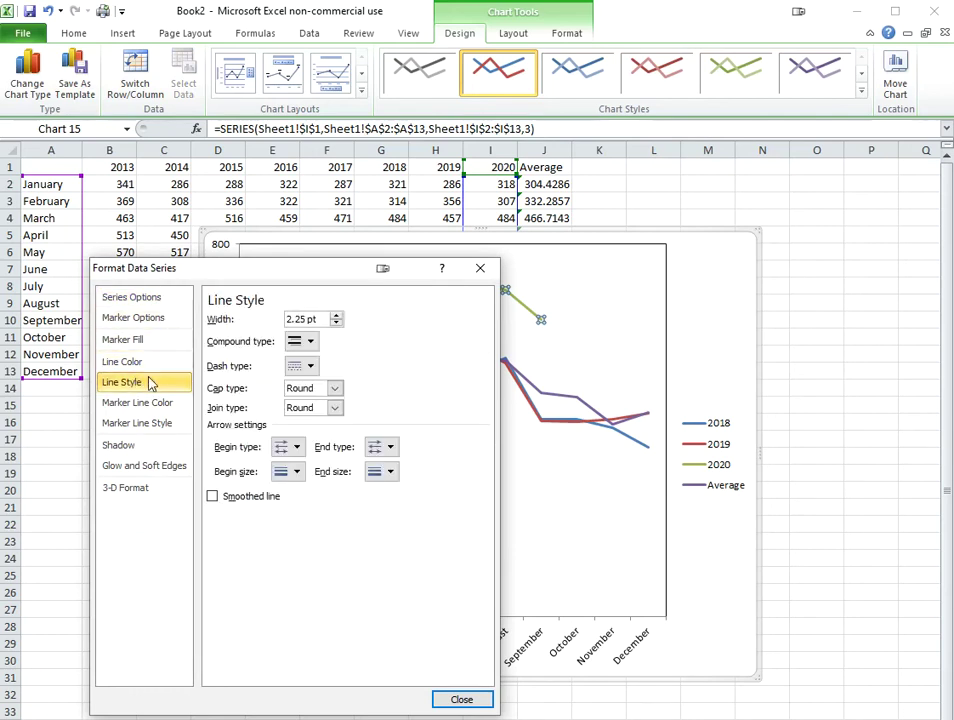
click(336, 316)
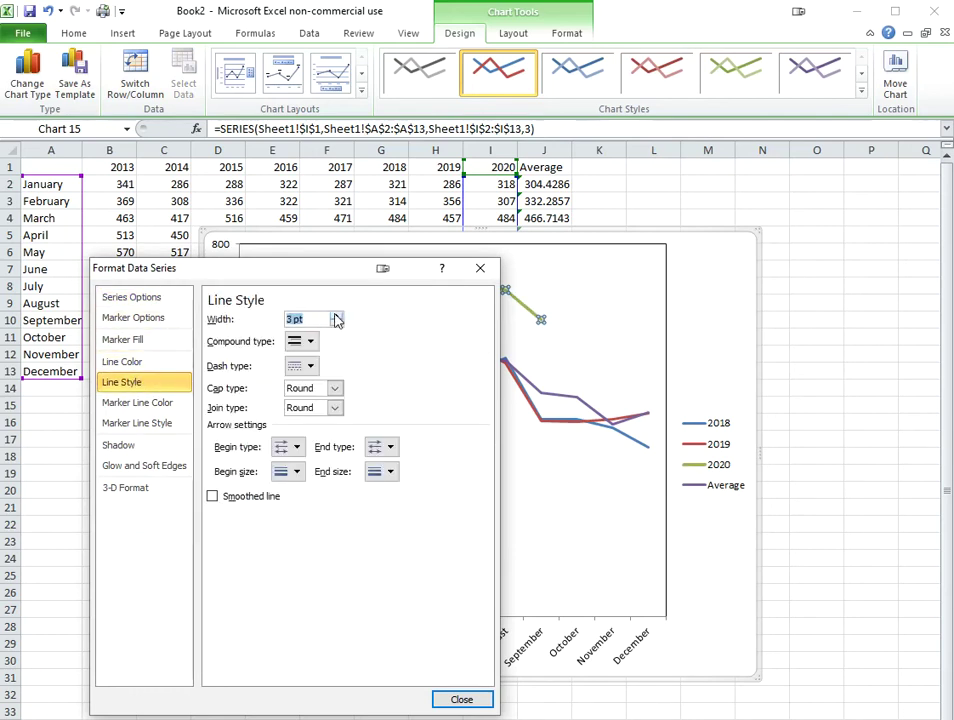
click(250, 498)
drag(417, 279, 351, 249)
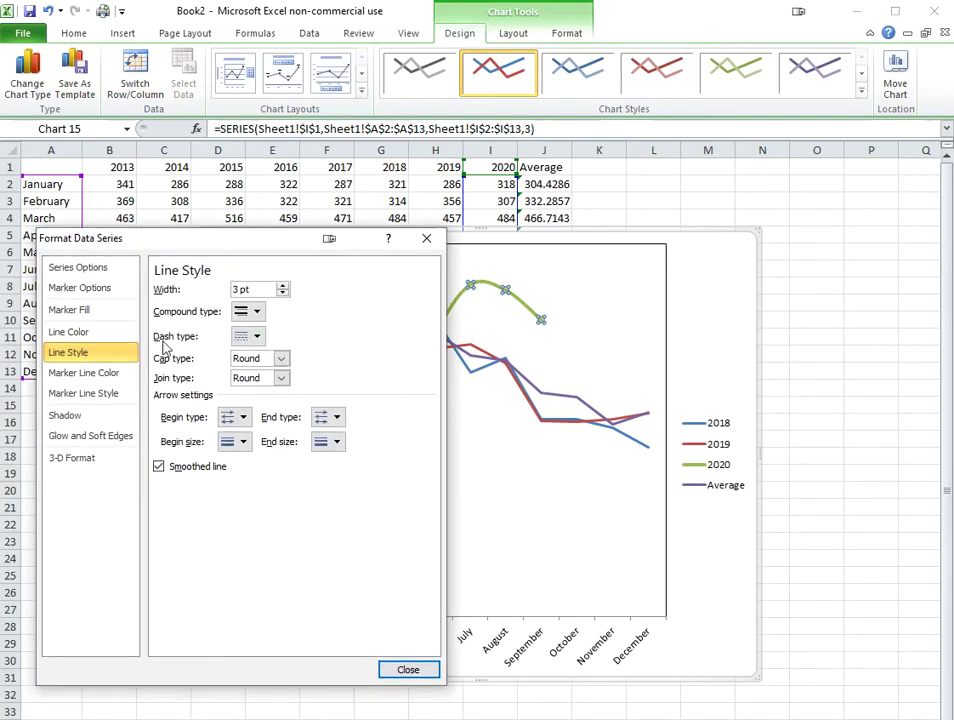
click(469, 346)
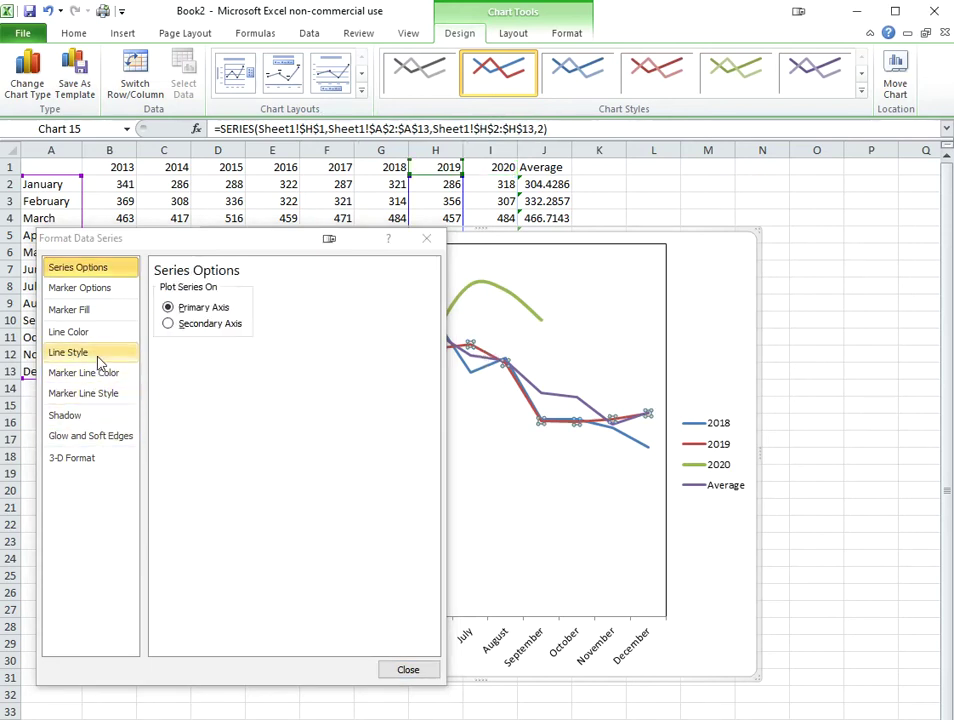
Give the 2019 and 2018 series 3 pt smoothed lines
click(68, 352)
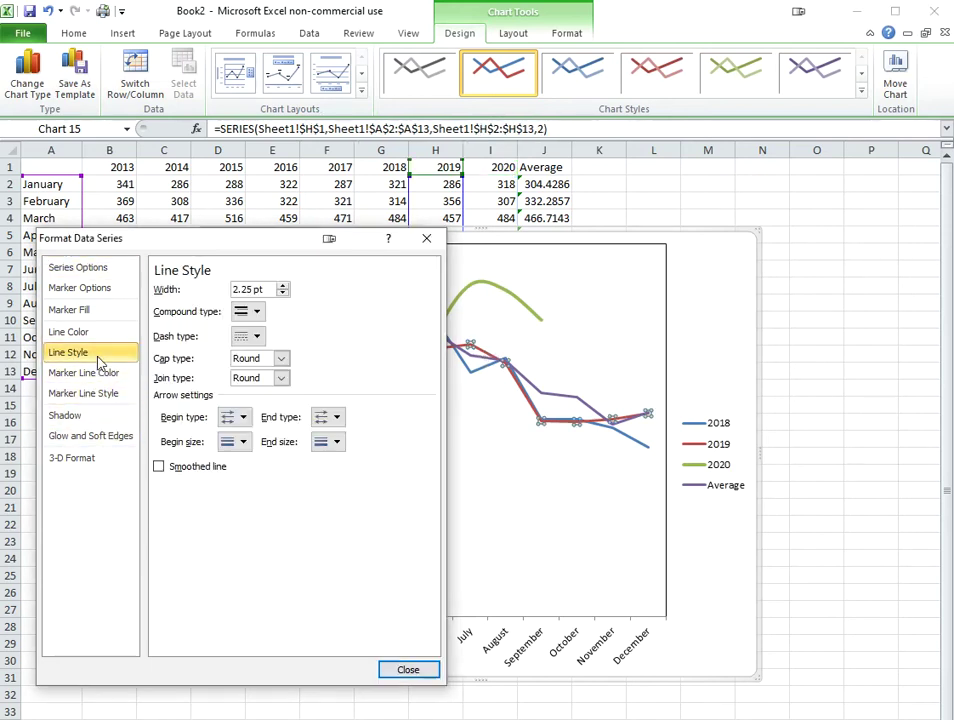
click(283, 286)
click(195, 469)
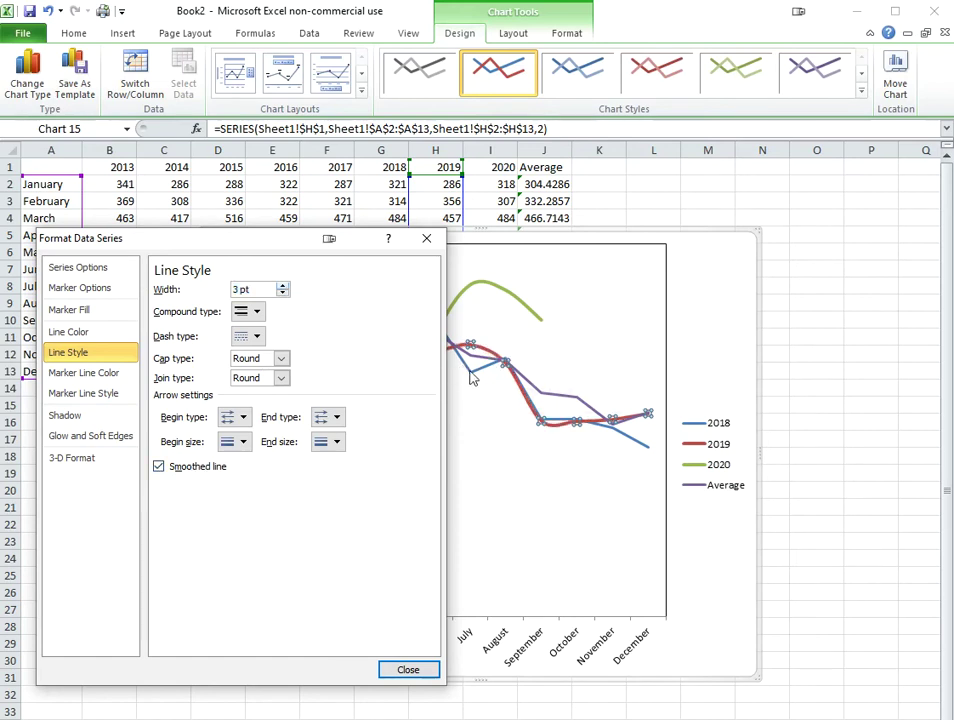
click(470, 371)
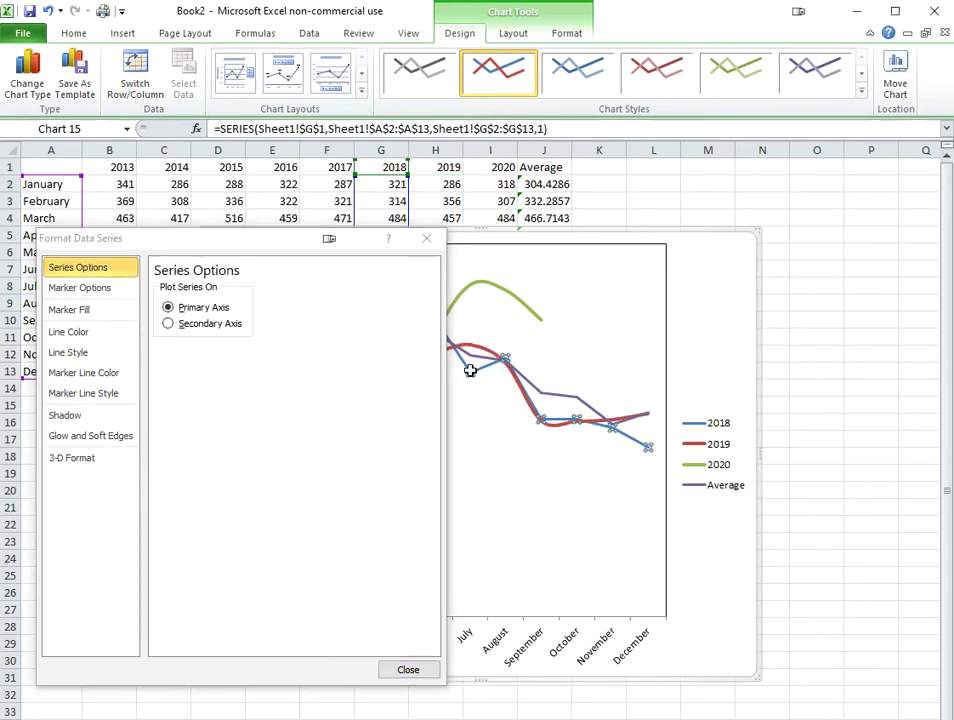
click(112, 352)
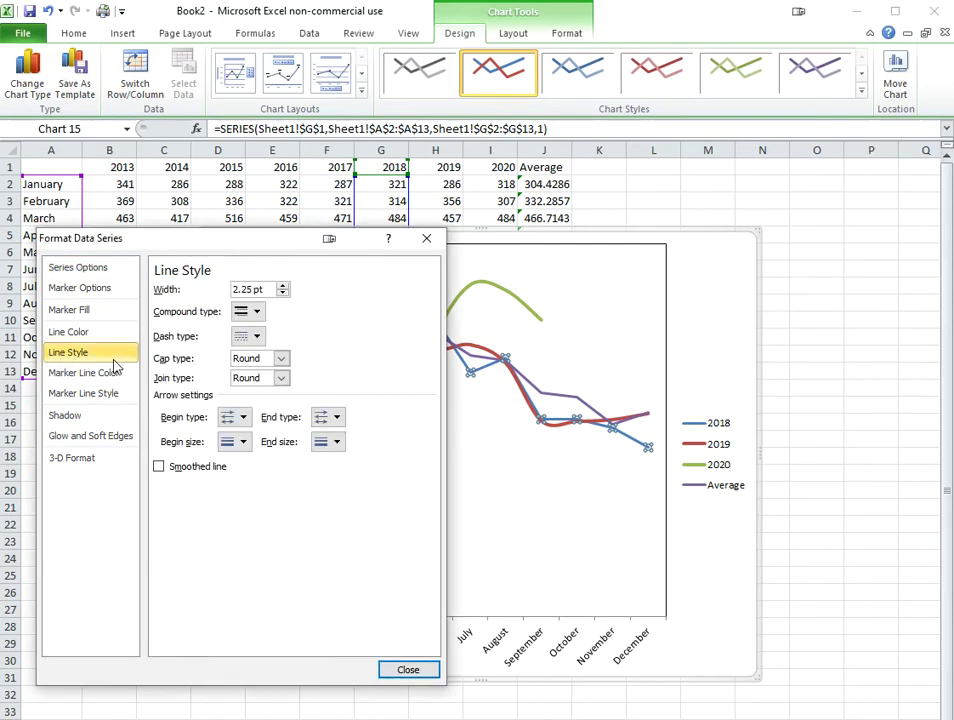
click(283, 288)
click(190, 467)
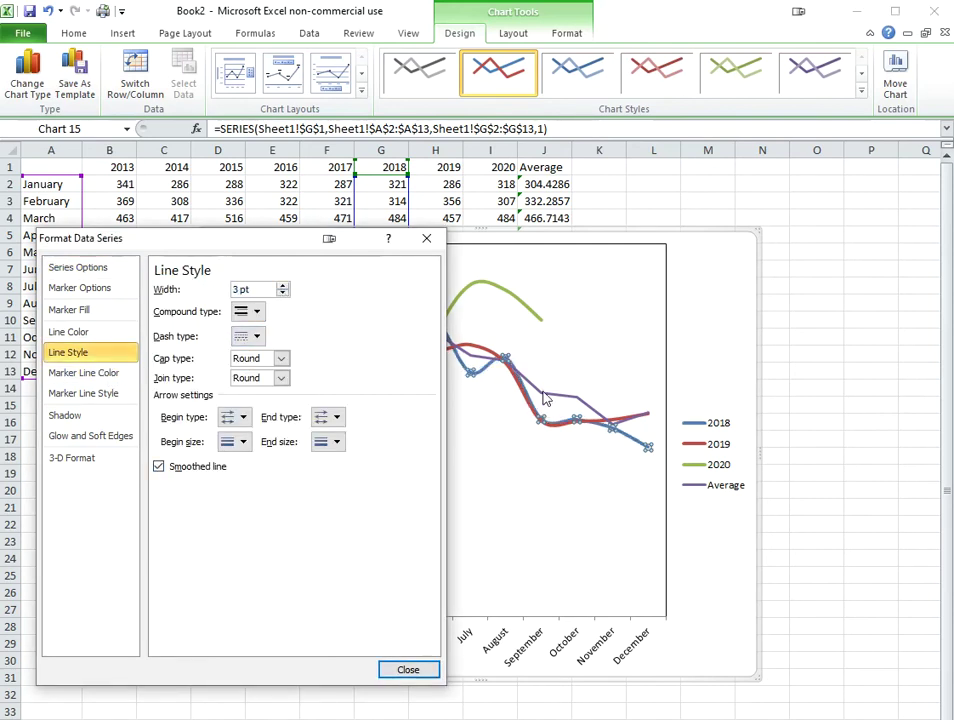
Give the Average series a 3 pt smoothed line and close the format window
click(543, 398)
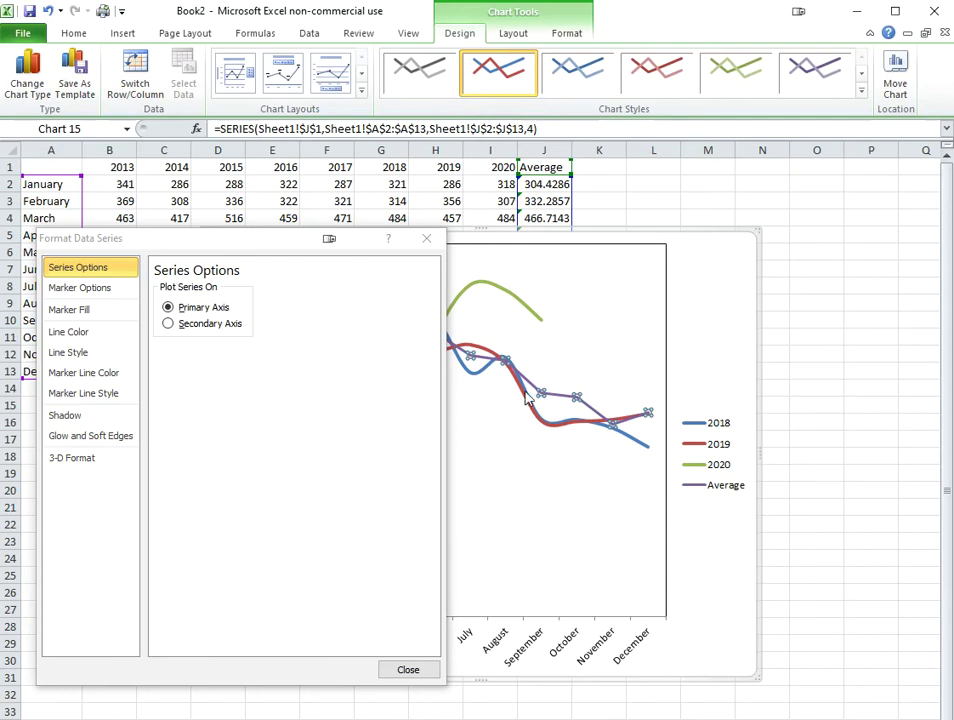
click(91, 339)
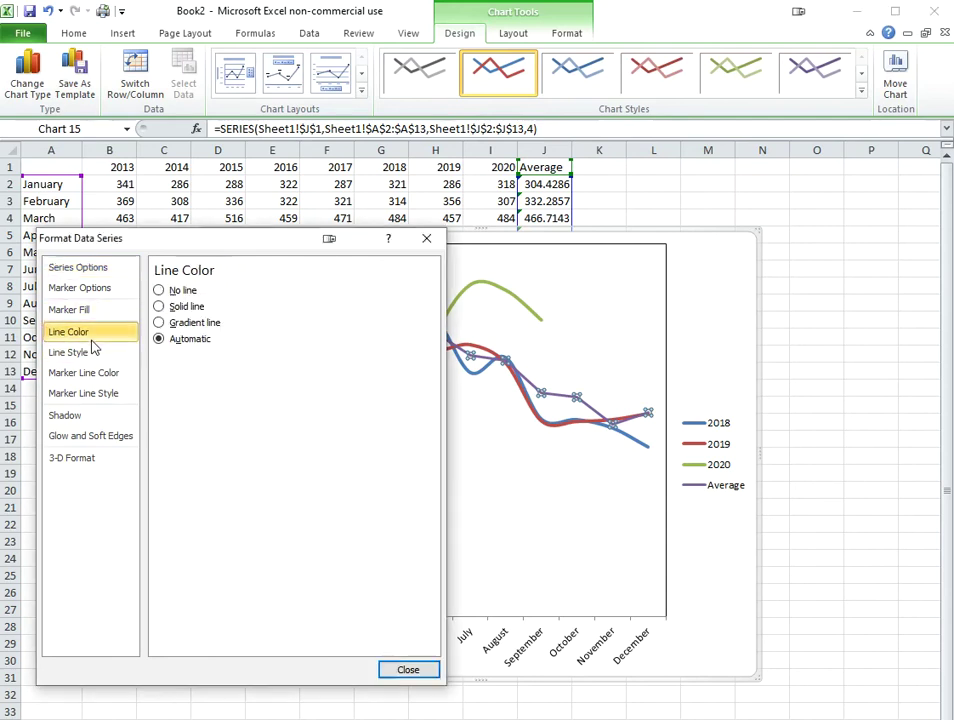
click(92, 351)
click(283, 286)
click(283, 286)
click(283, 286)
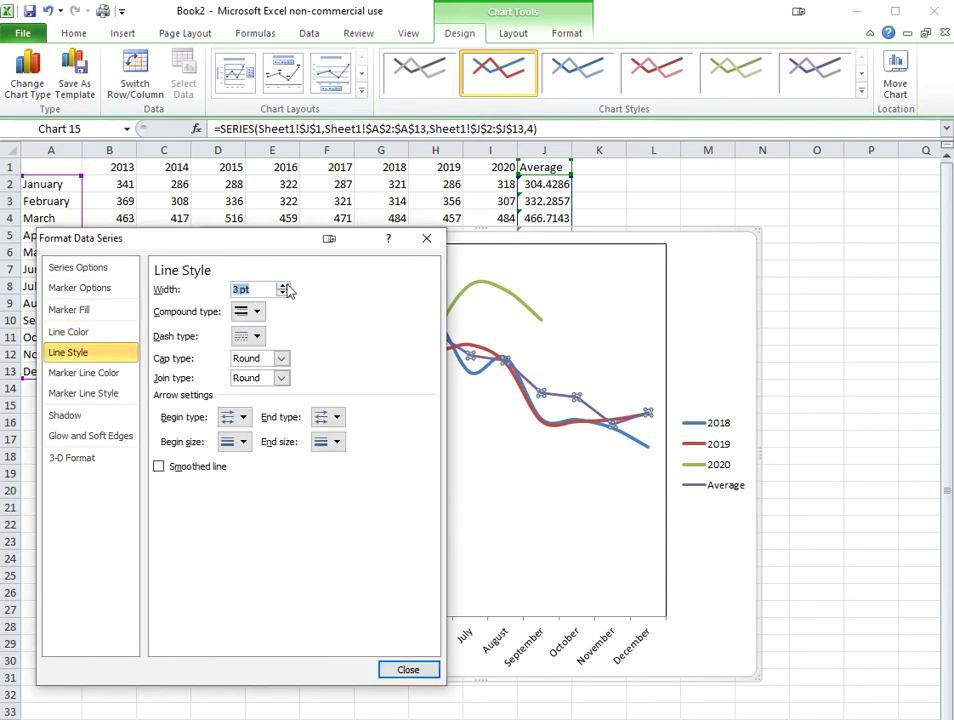
click(194, 468)
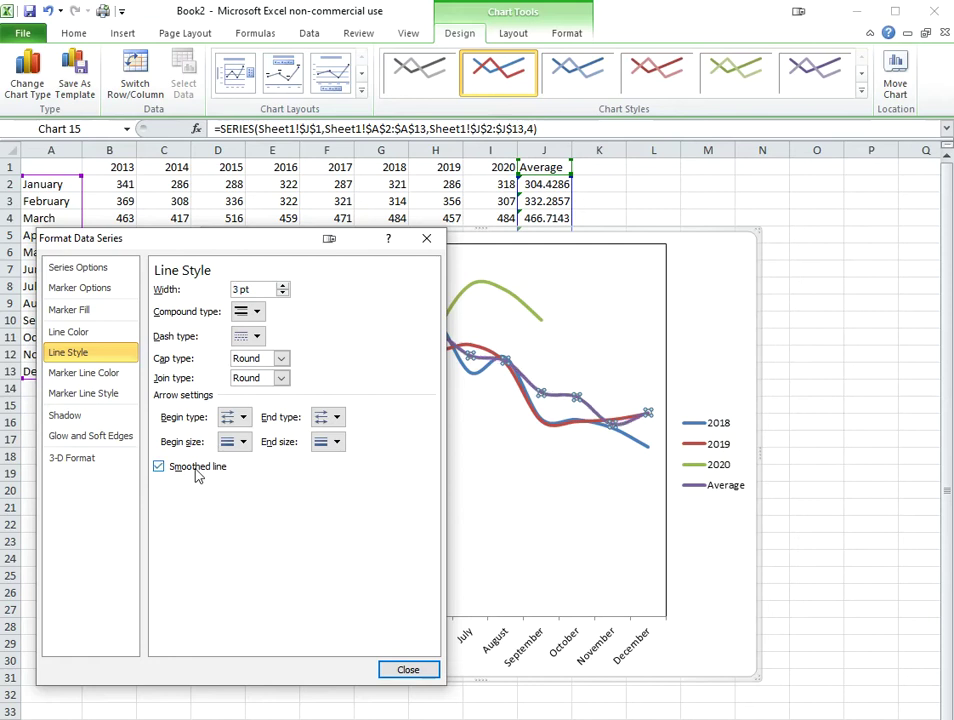
click(424, 672)
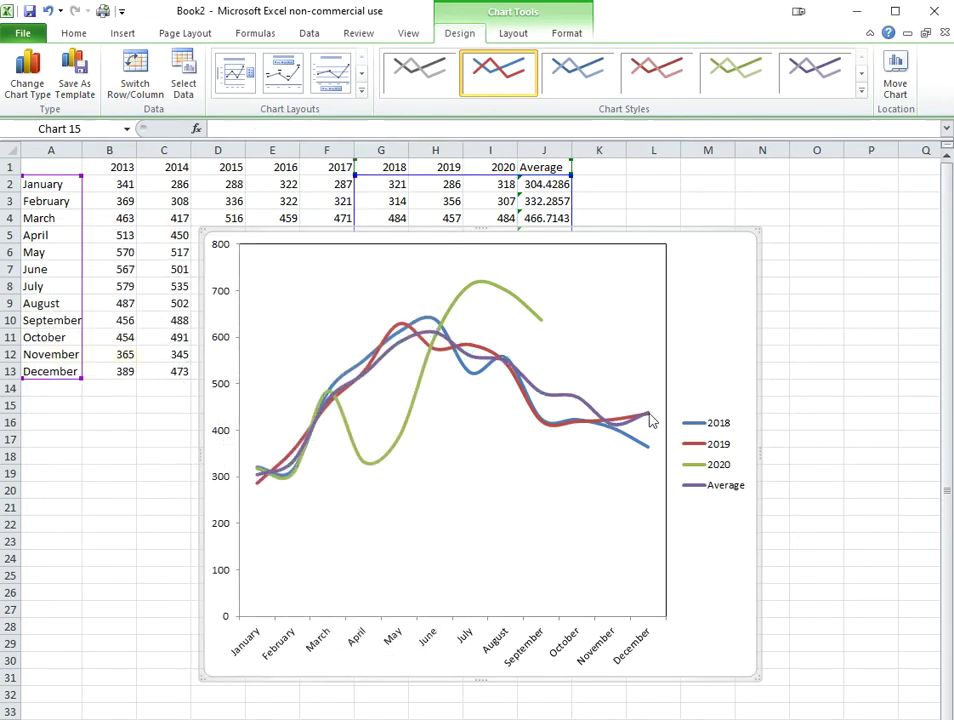
mouse_move(561, 401)
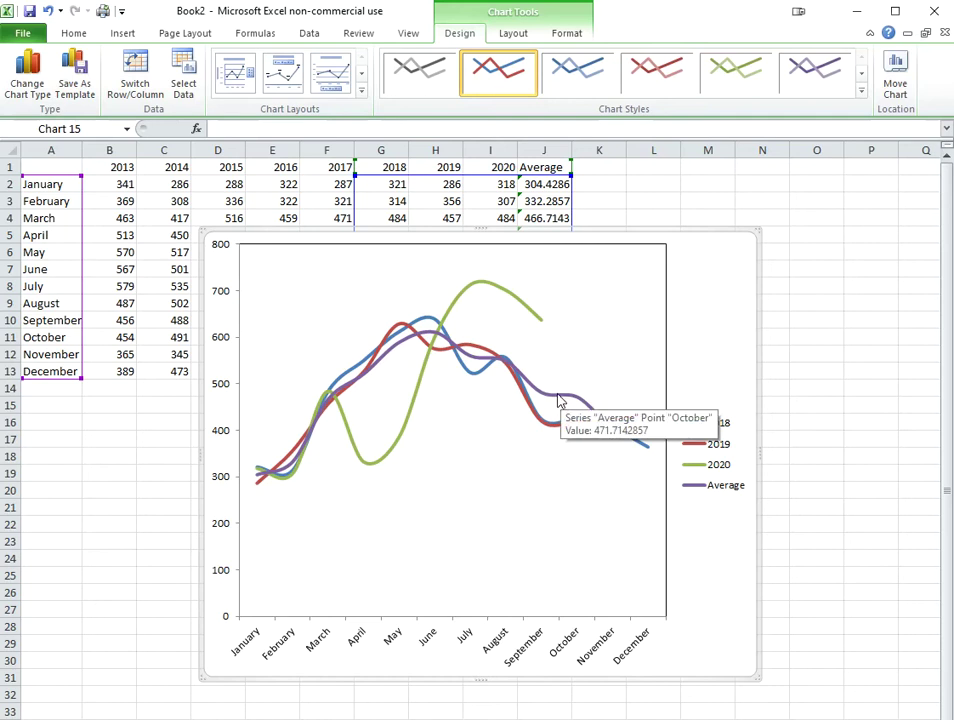
right_click(560, 400)
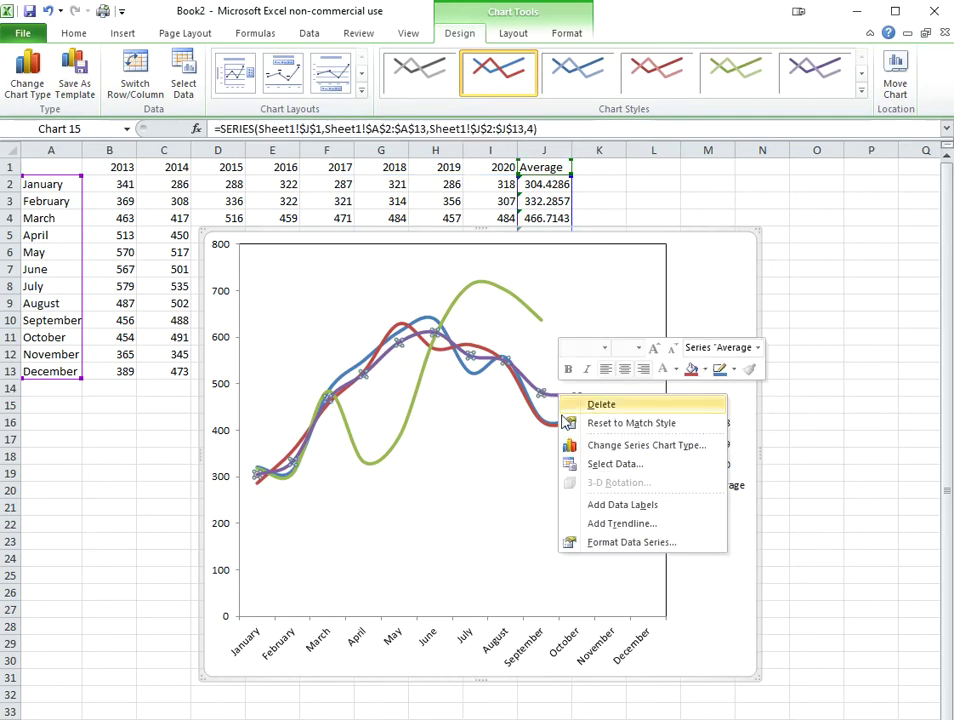
Set the Average line colour to light blue, after trying orange and light orange
click(612, 542)
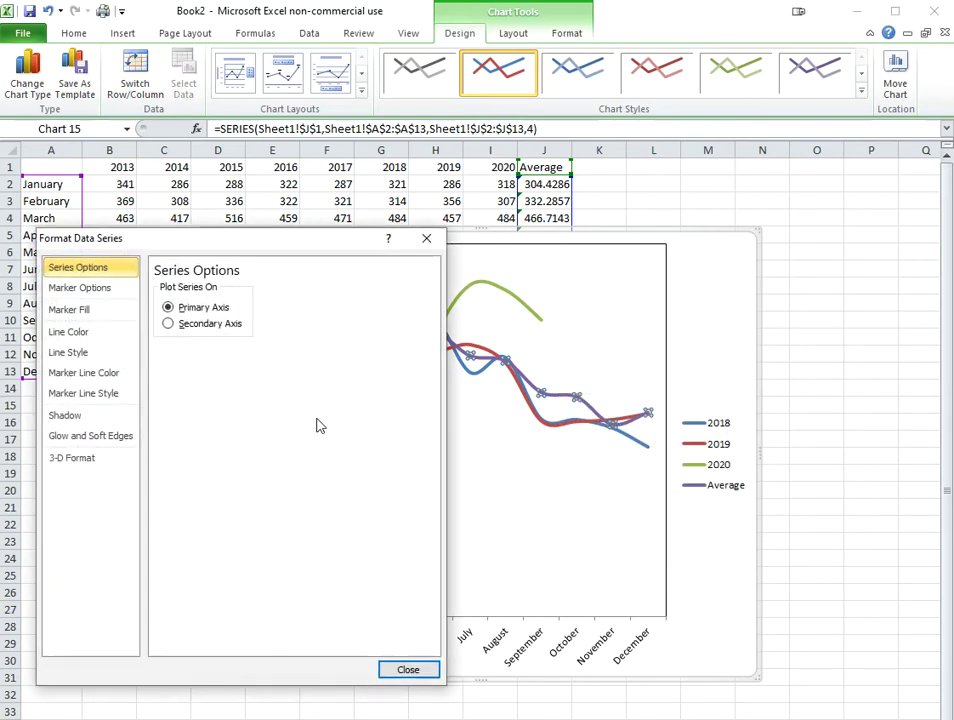
click(95, 333)
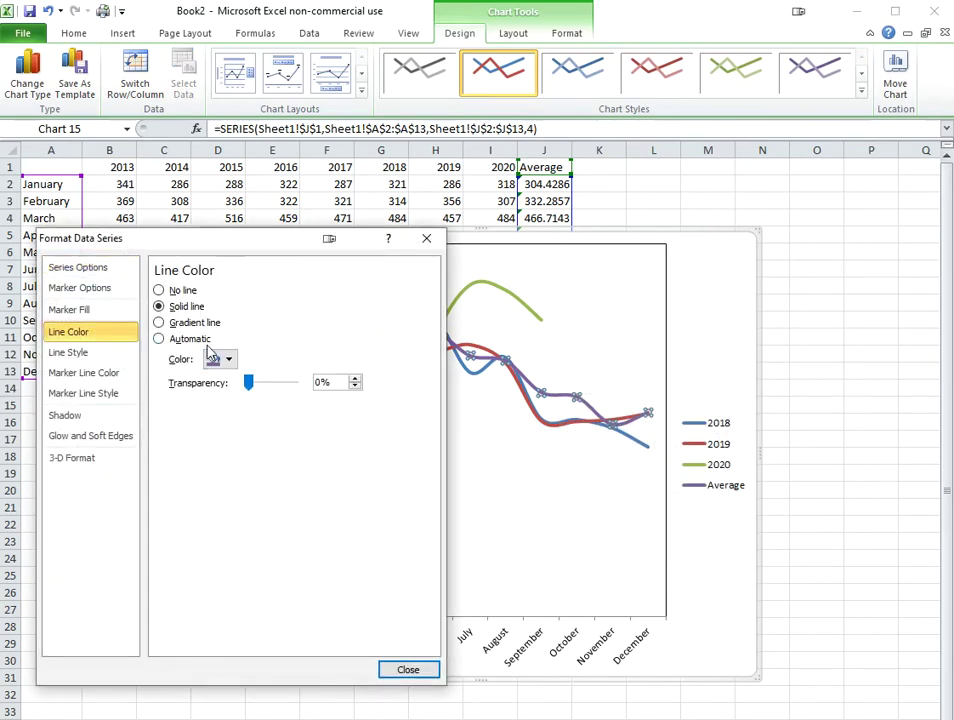
click(220, 359)
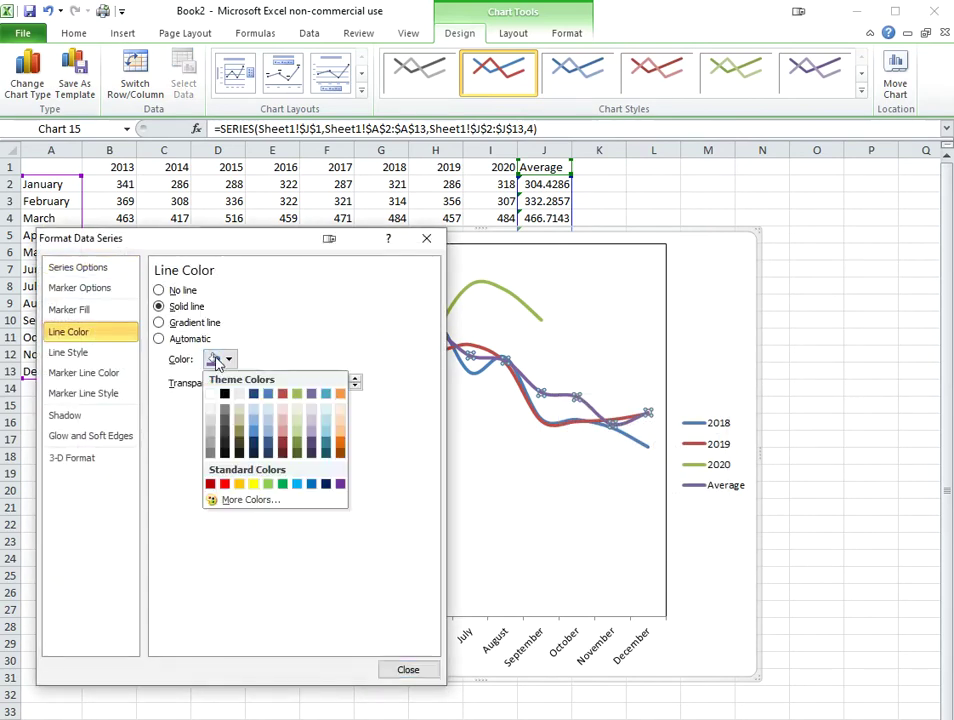
click(340, 445)
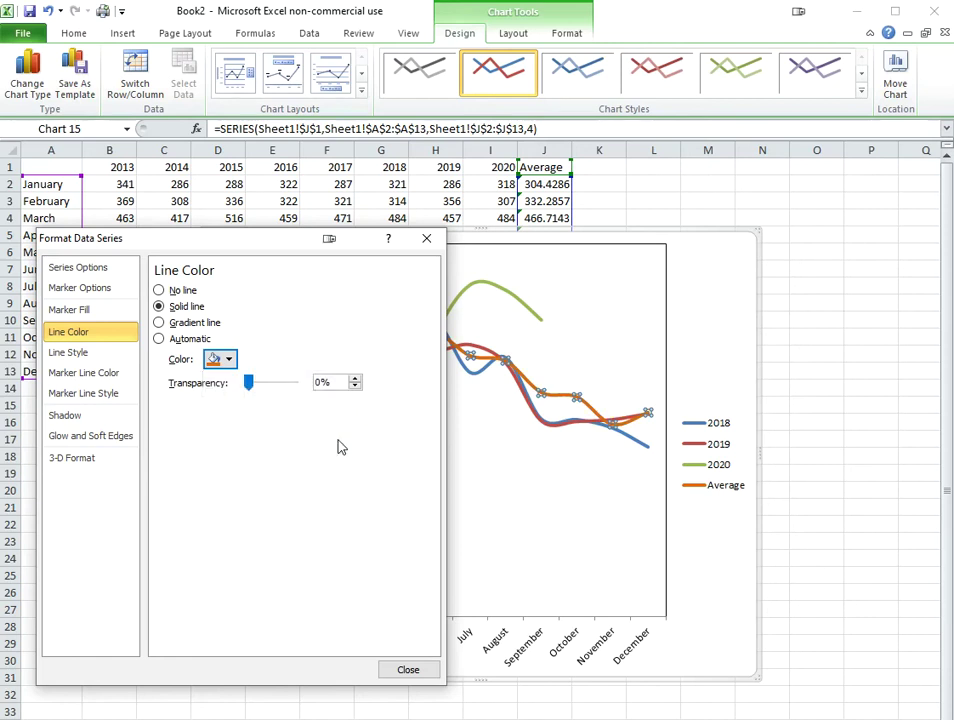
click(228, 360)
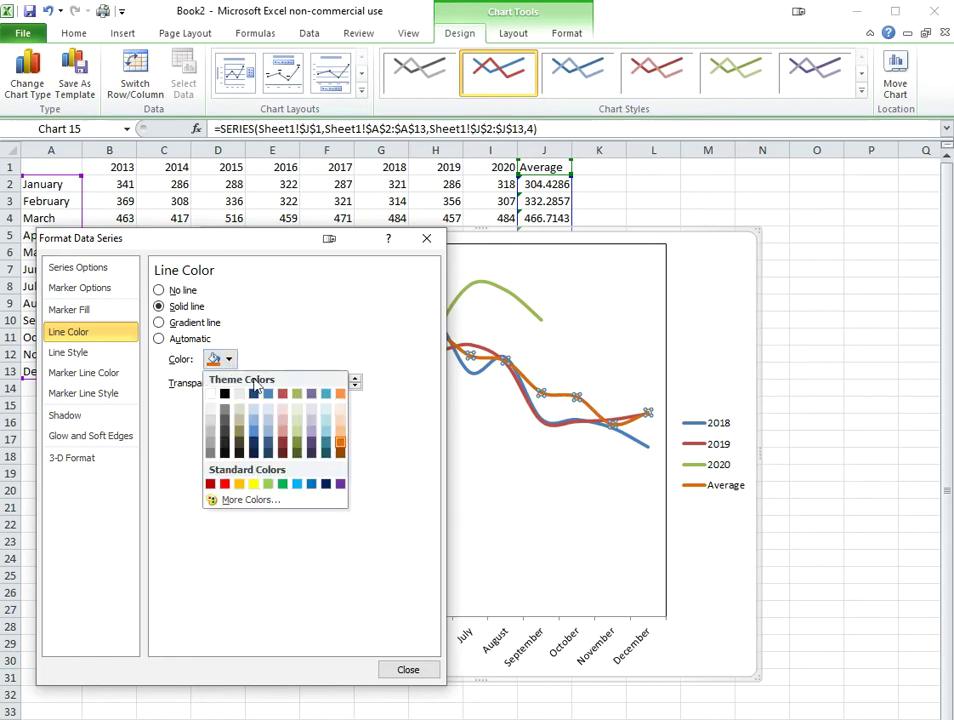
click(339, 437)
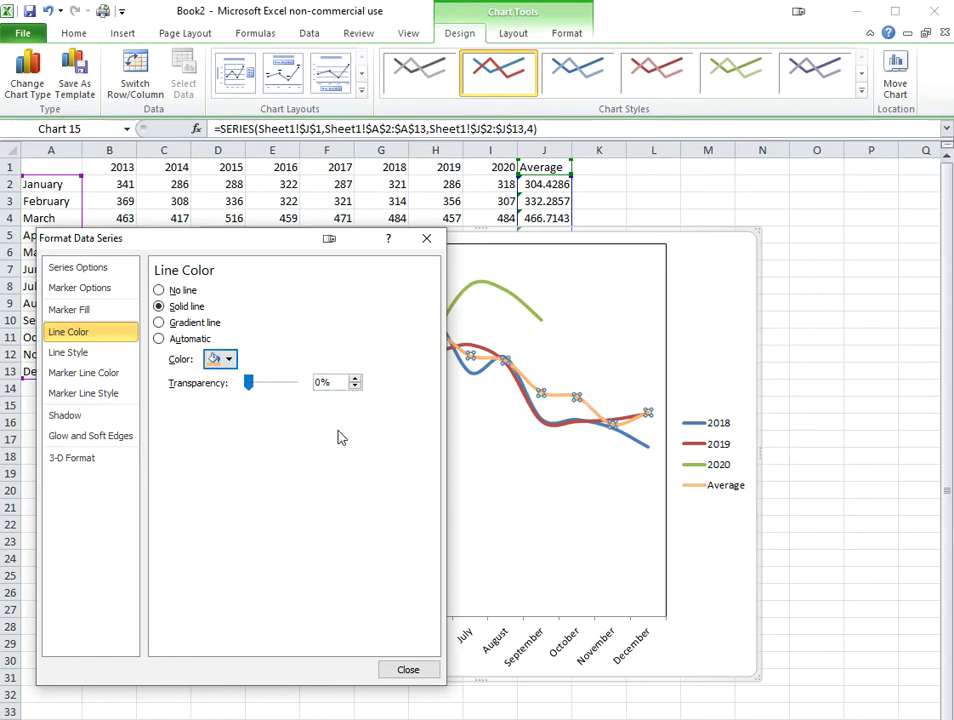
click(229, 360)
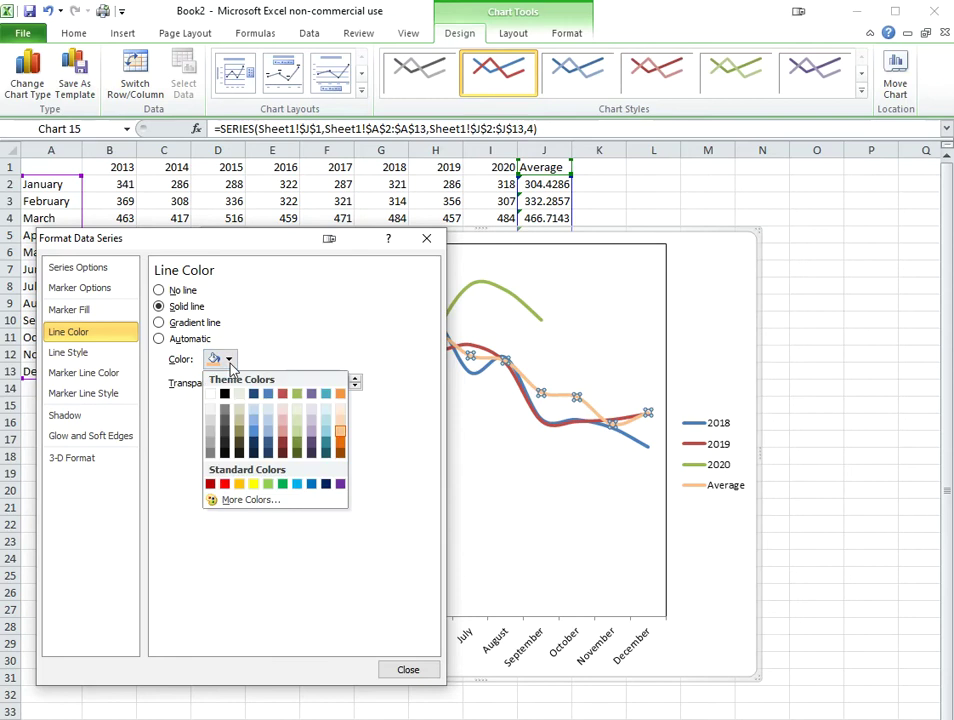
click(327, 434)
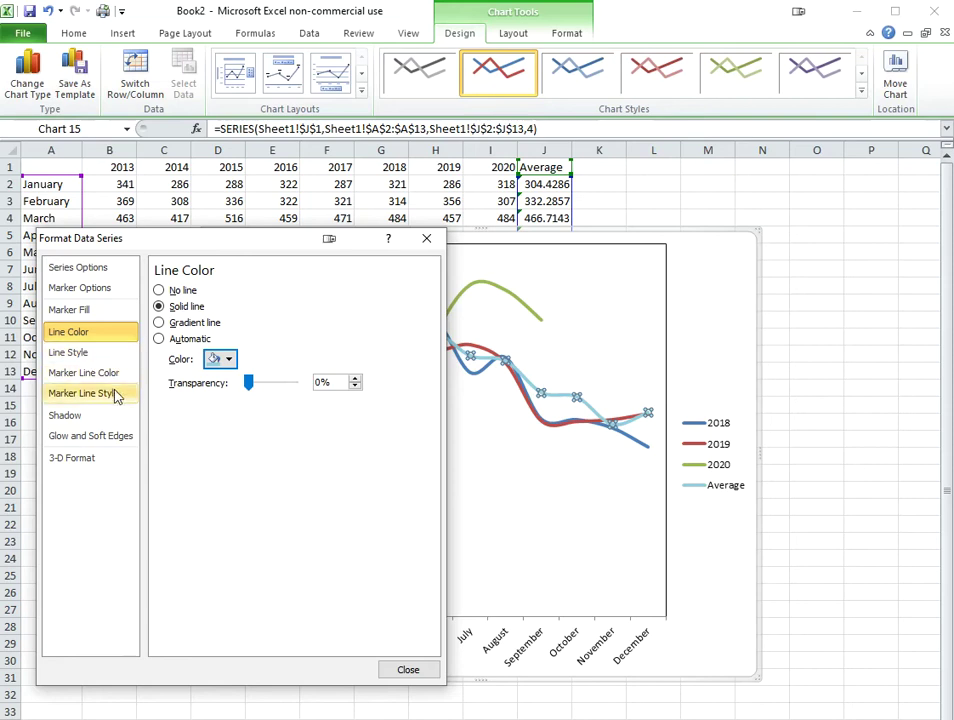
click(124, 440)
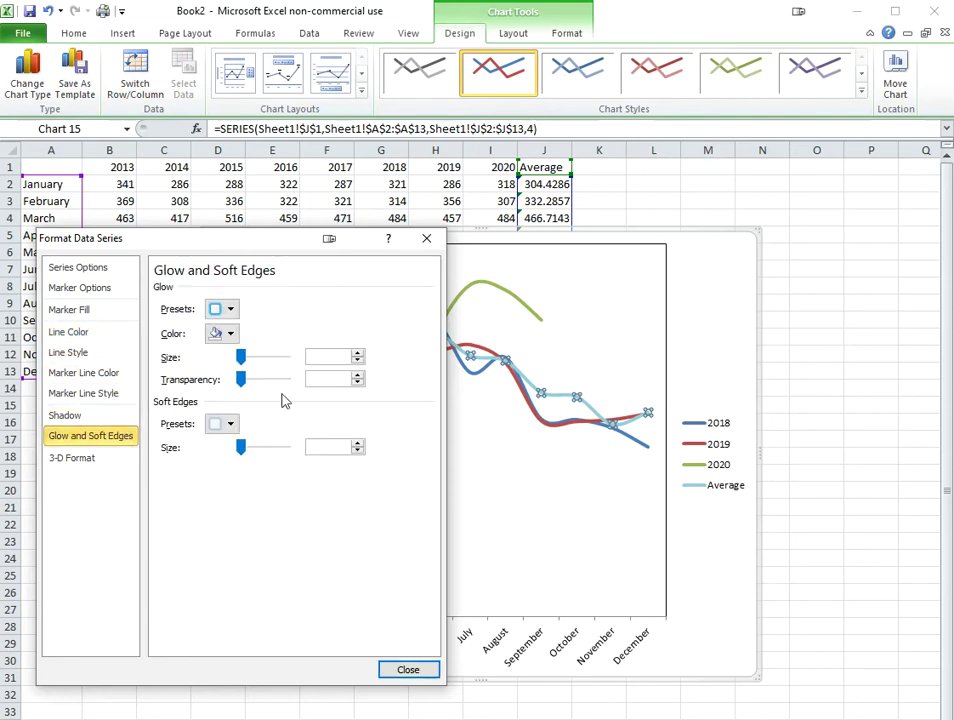
Add a pale yellow glow (4 pt, 60% transparency) to the Average series, then deselect it
click(357, 355)
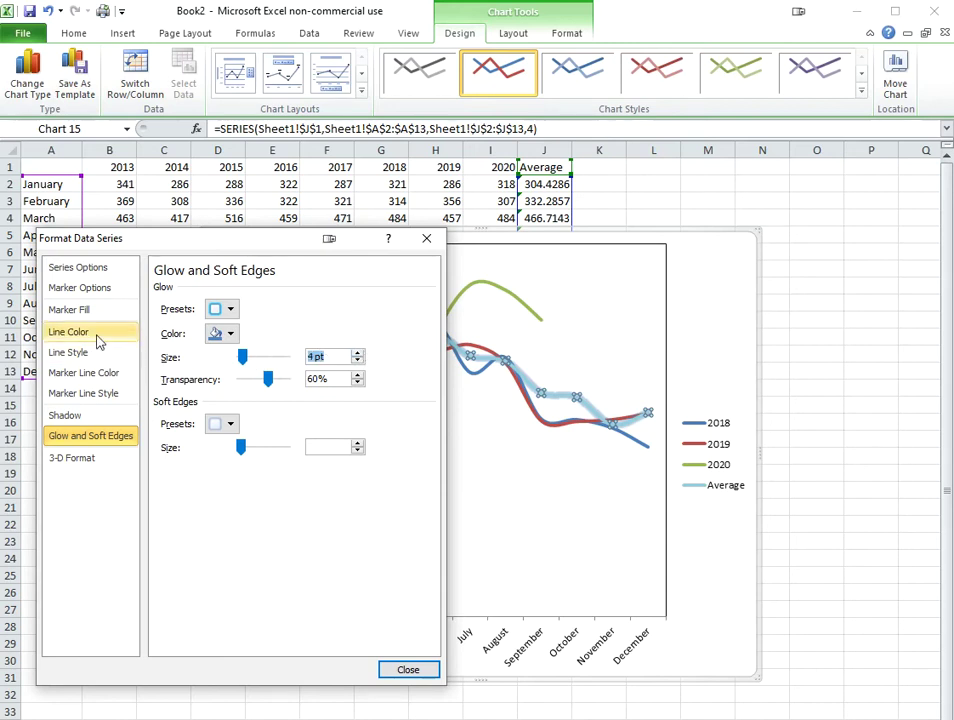
click(229, 333)
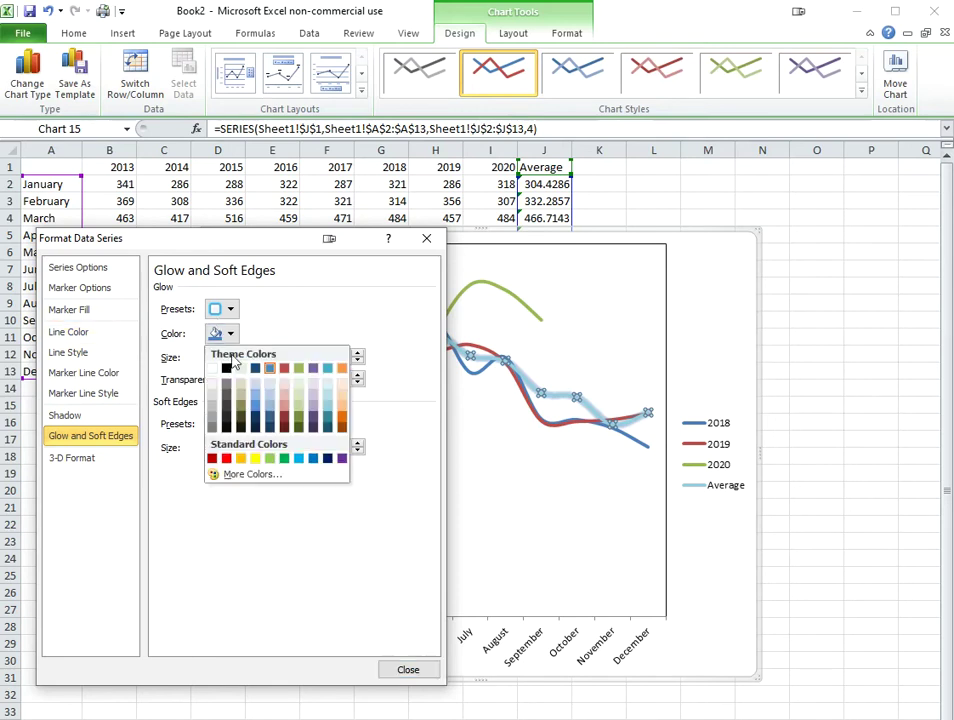
click(240, 457)
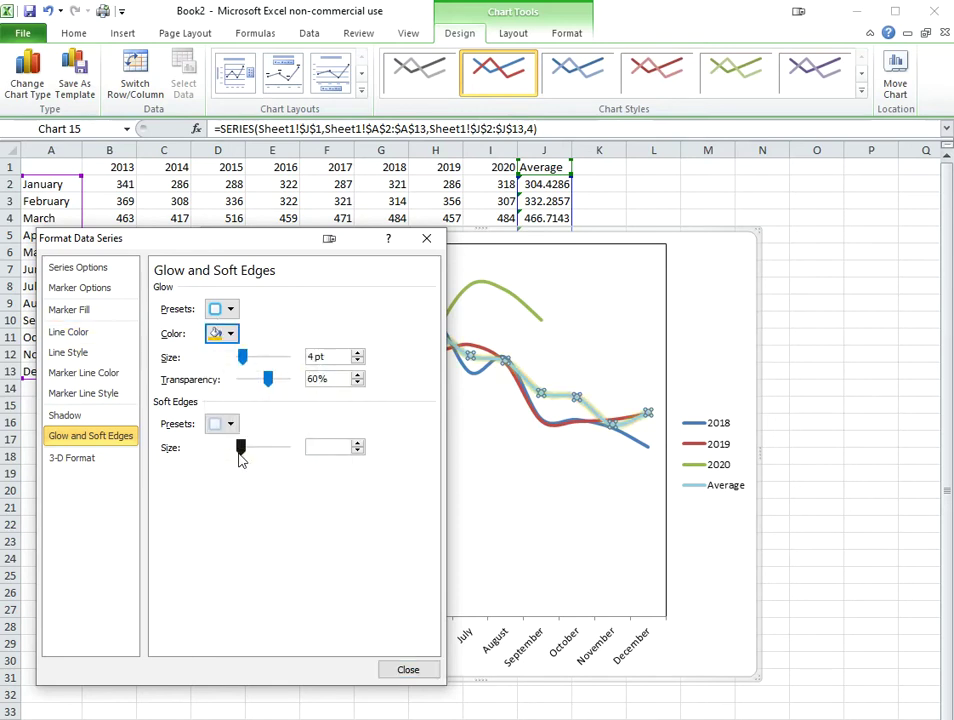
click(412, 670)
click(472, 490)
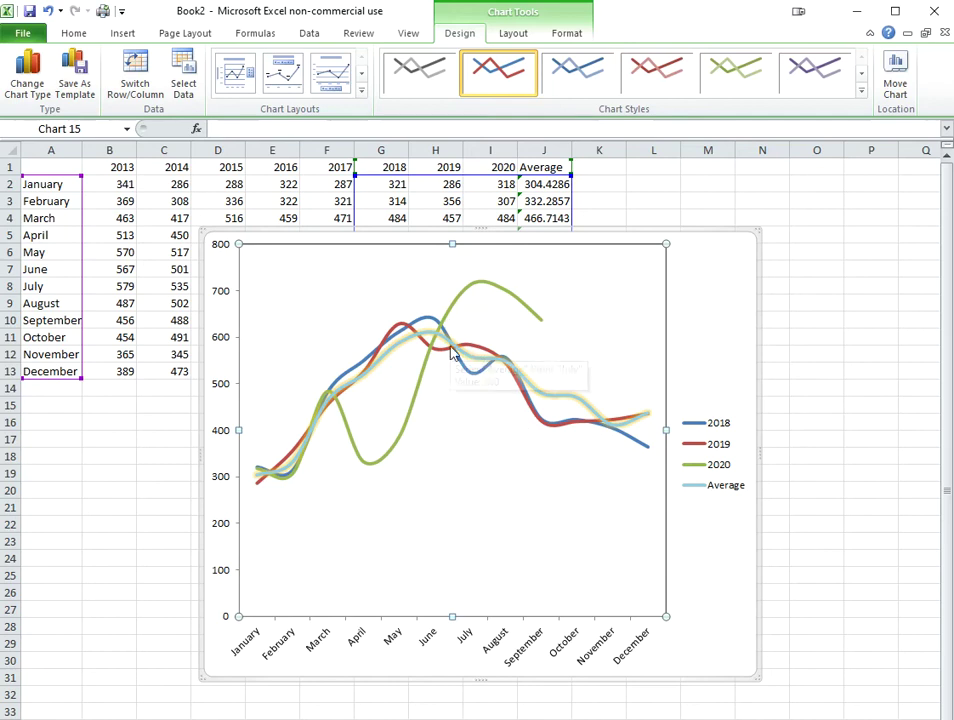
Recolour the 2020 series line from green to black in Format Data Series
right_click(460, 294)
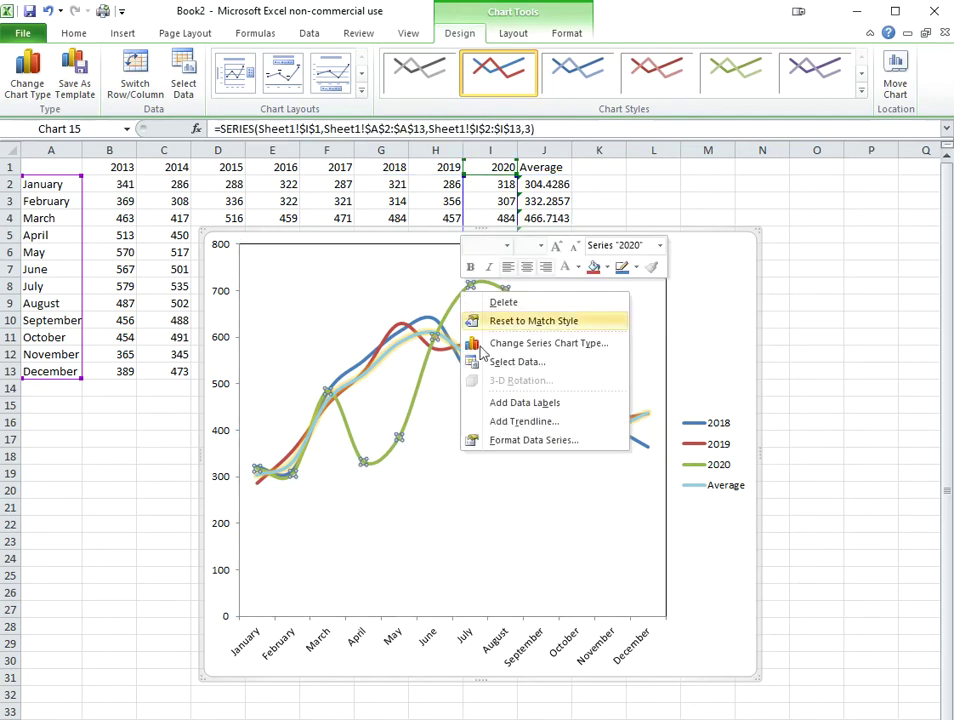
click(527, 440)
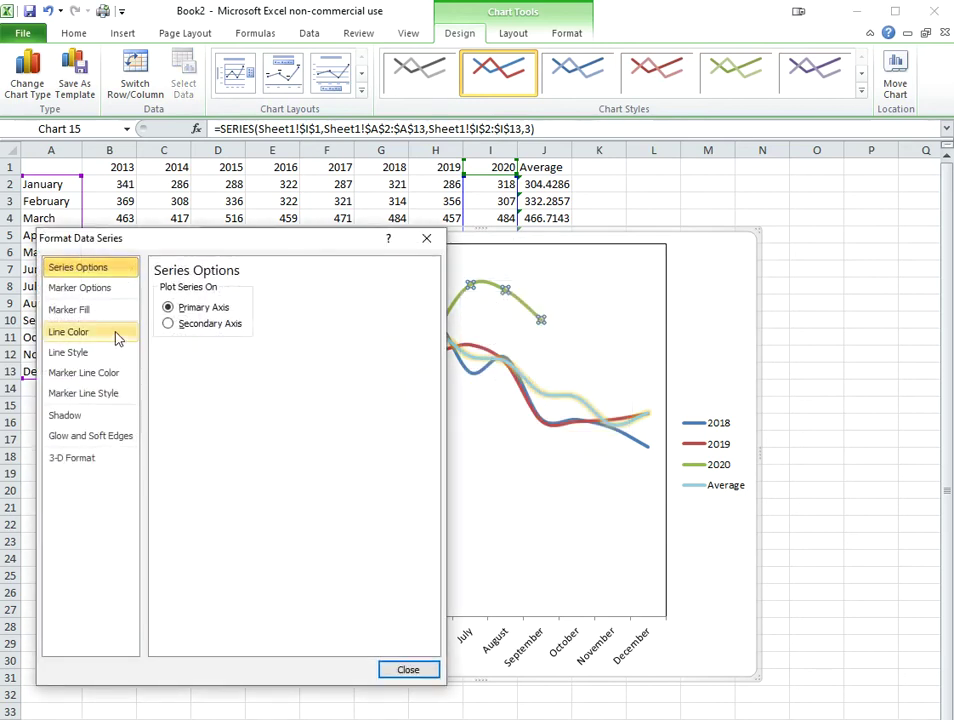
click(117, 333)
click(222, 360)
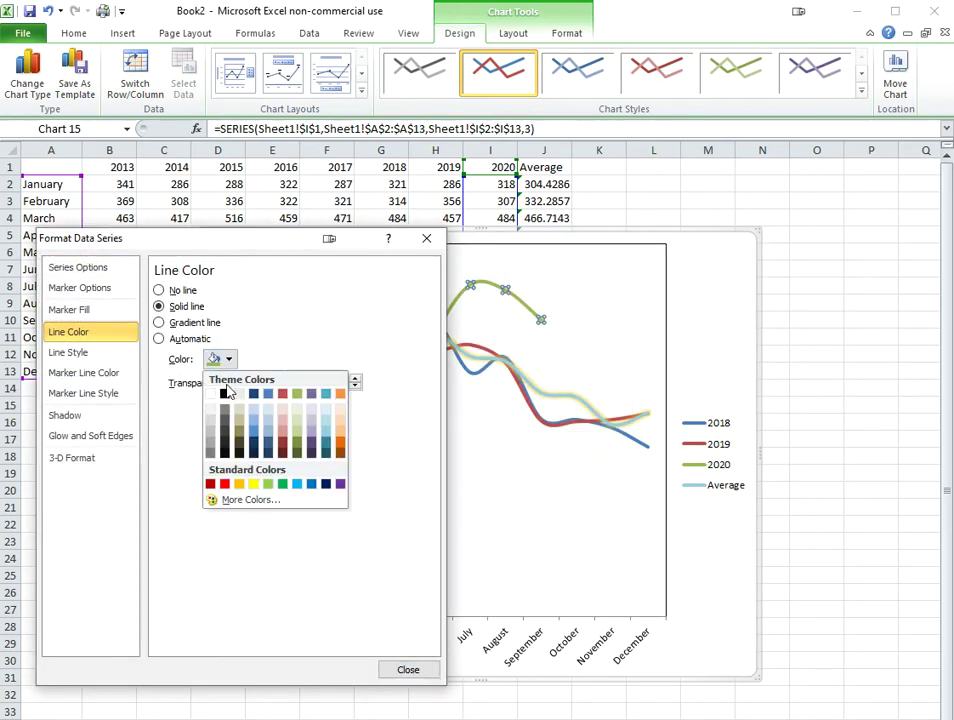
click(225, 395)
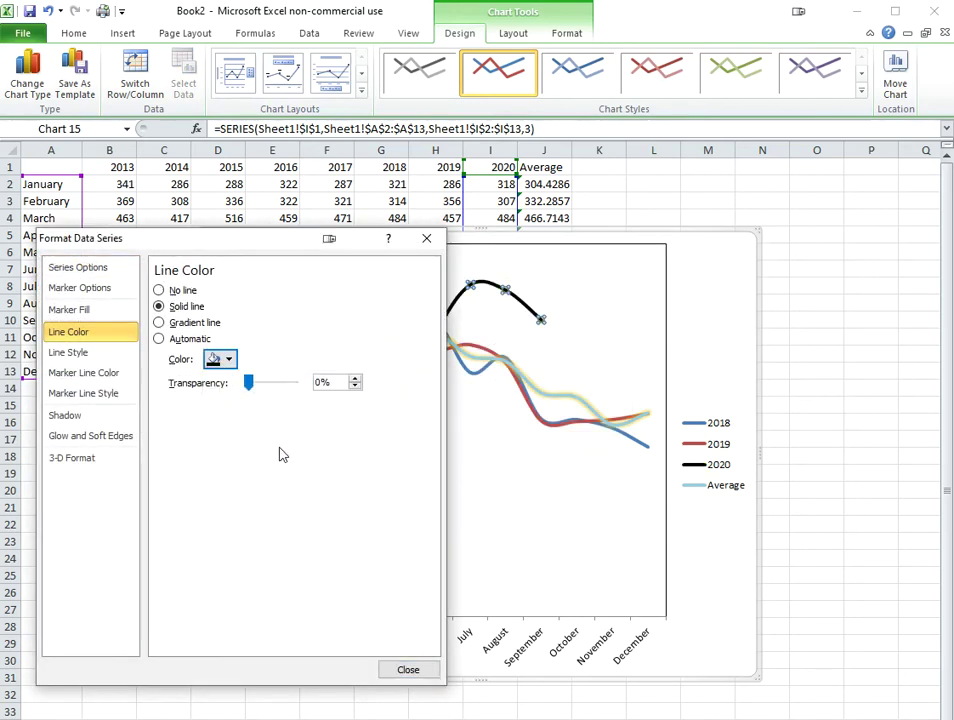
click(427, 669)
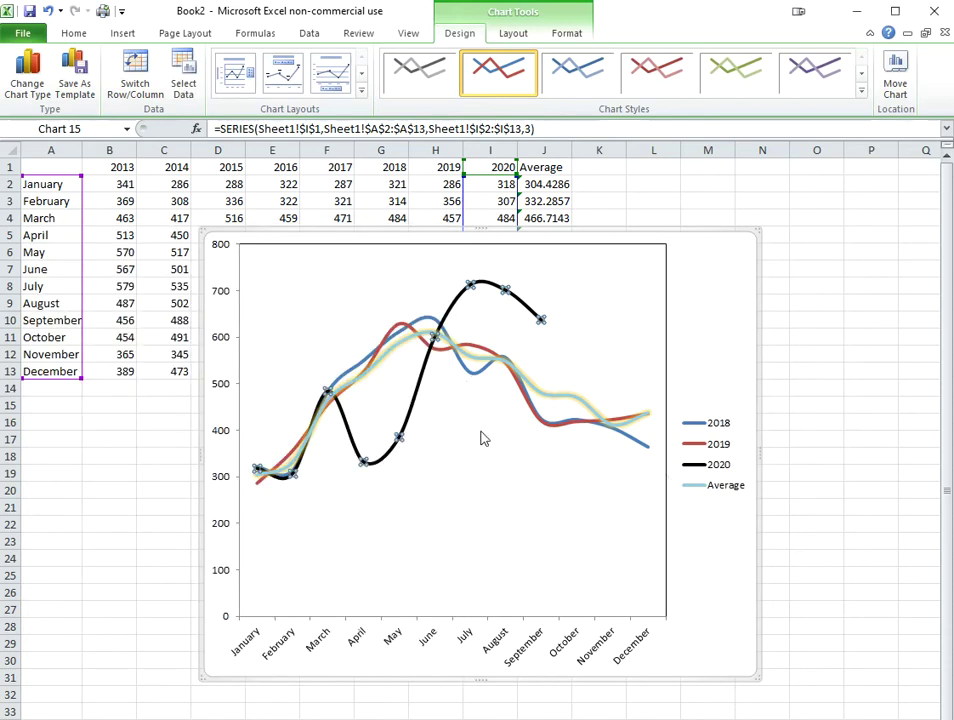
click(579, 405)
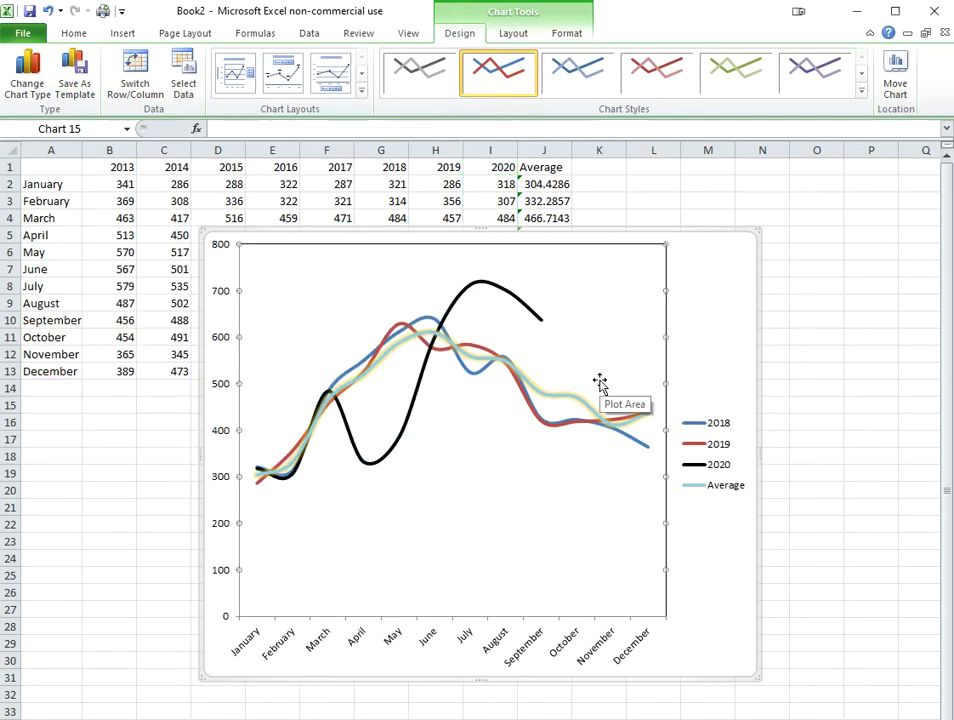
Trim the chart's data range to columns I and J, then restore the 2018 and 2019 columns
click(690, 322)
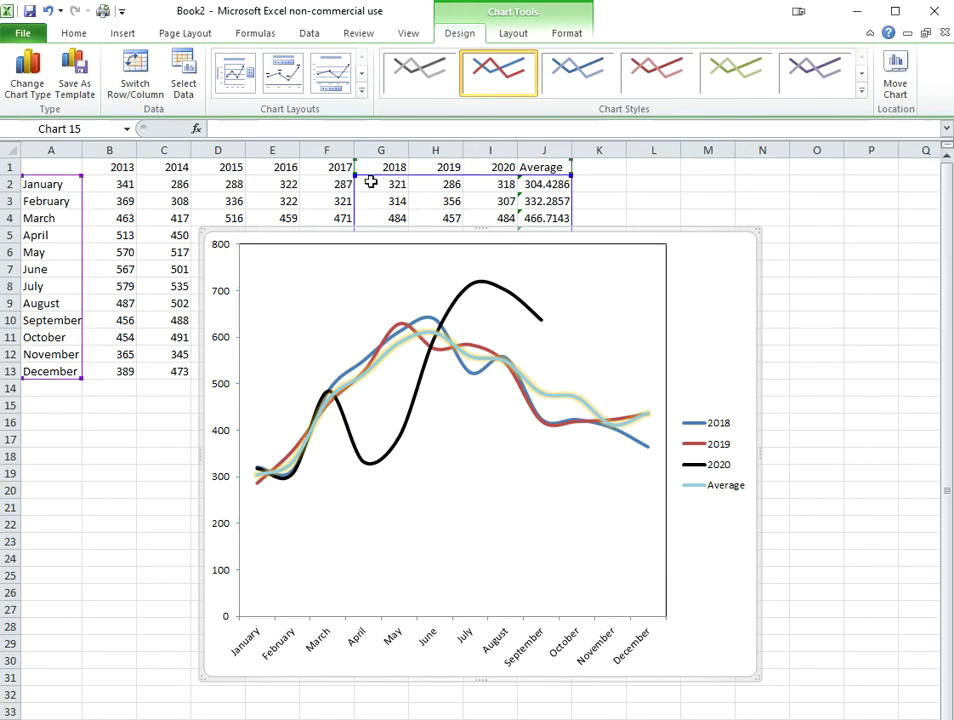
drag(370, 181, 468, 174)
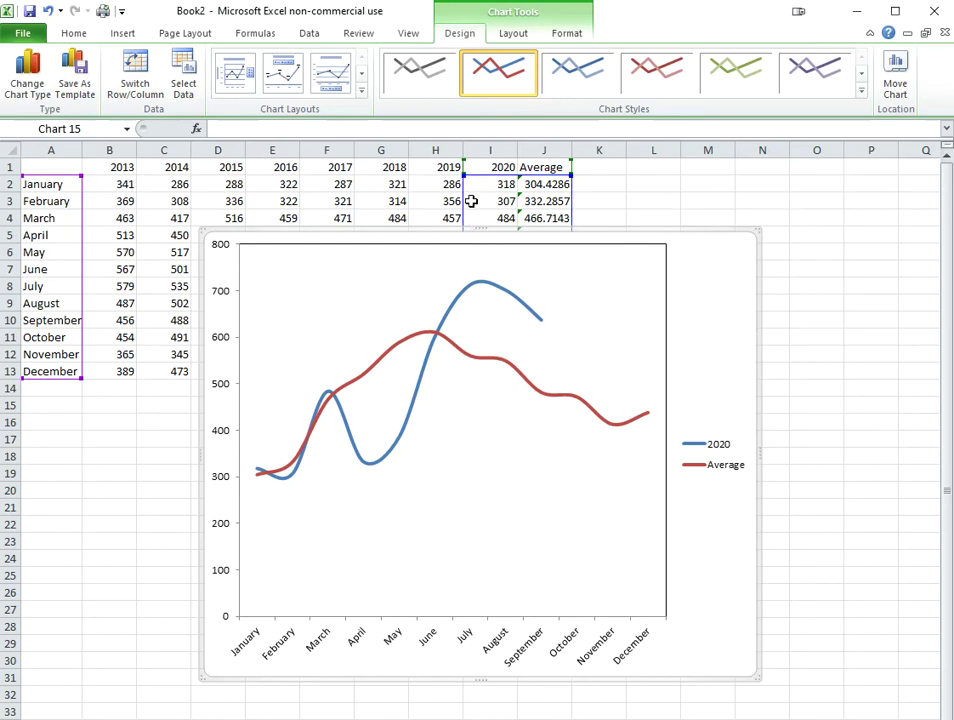
drag(463, 175, 355, 175)
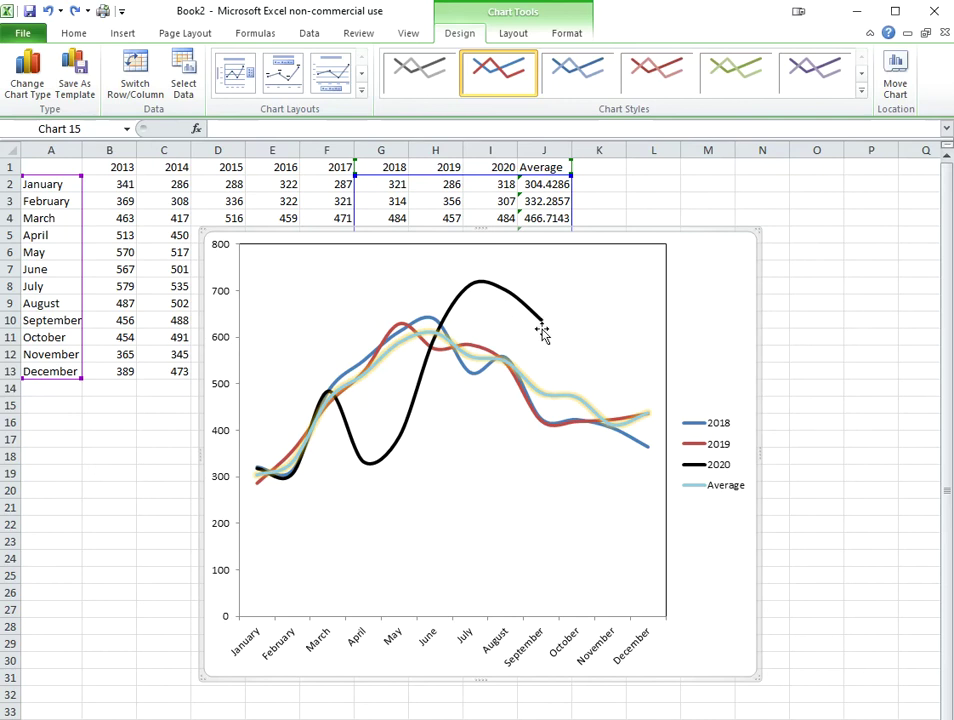
mouse_move(575, 404)
Delete the 2018 and 2019 lines, leaving only the 2020 and Average series
click(468, 371)
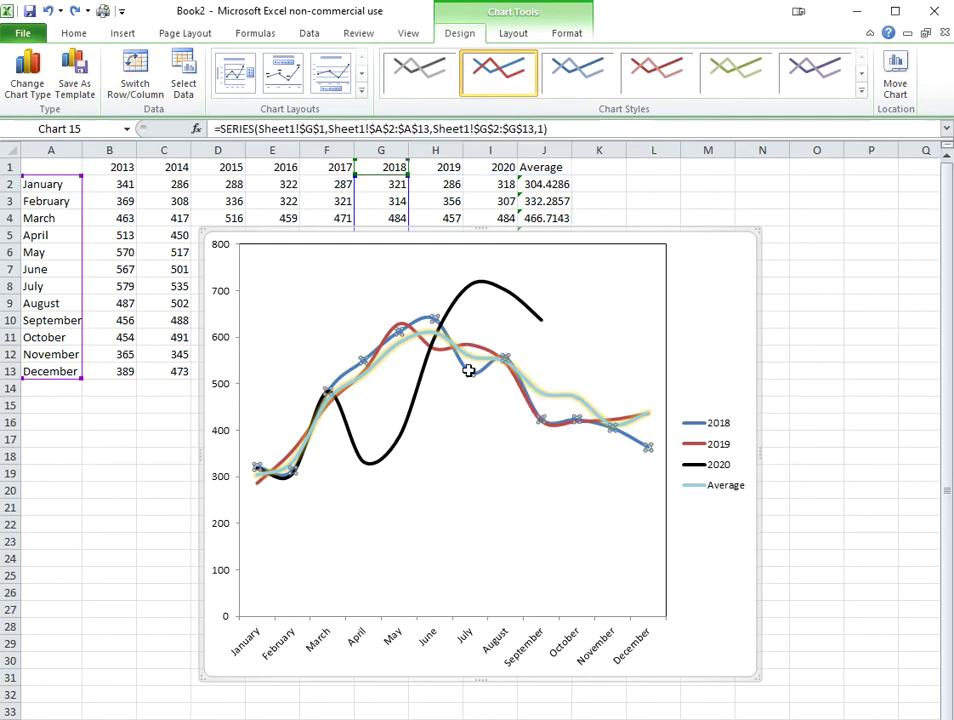
key(Delete)
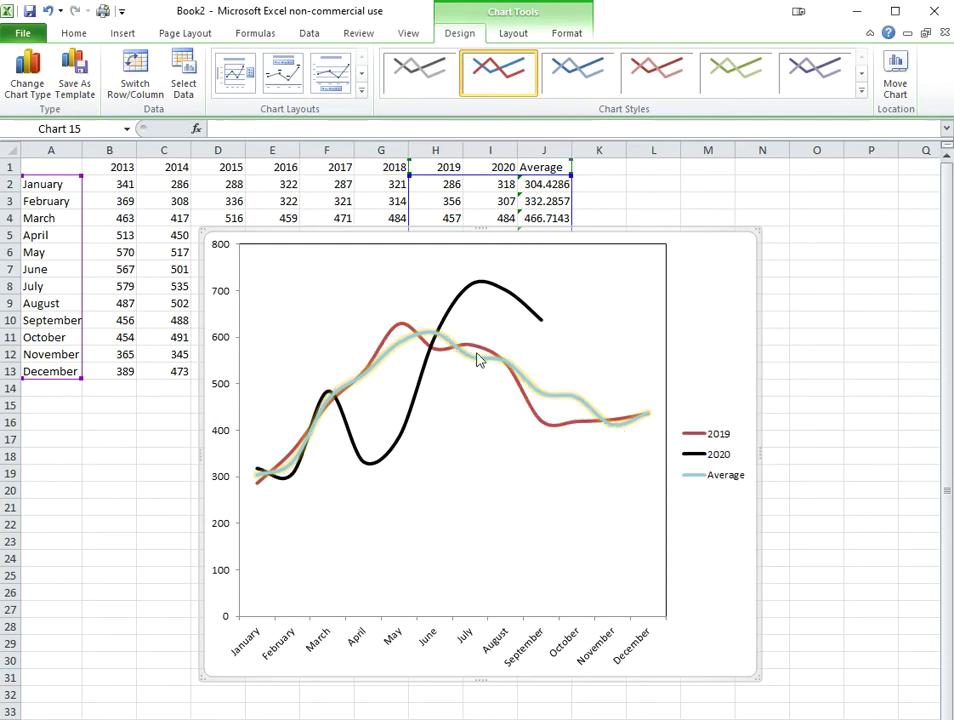
click(478, 352)
key(Delete)
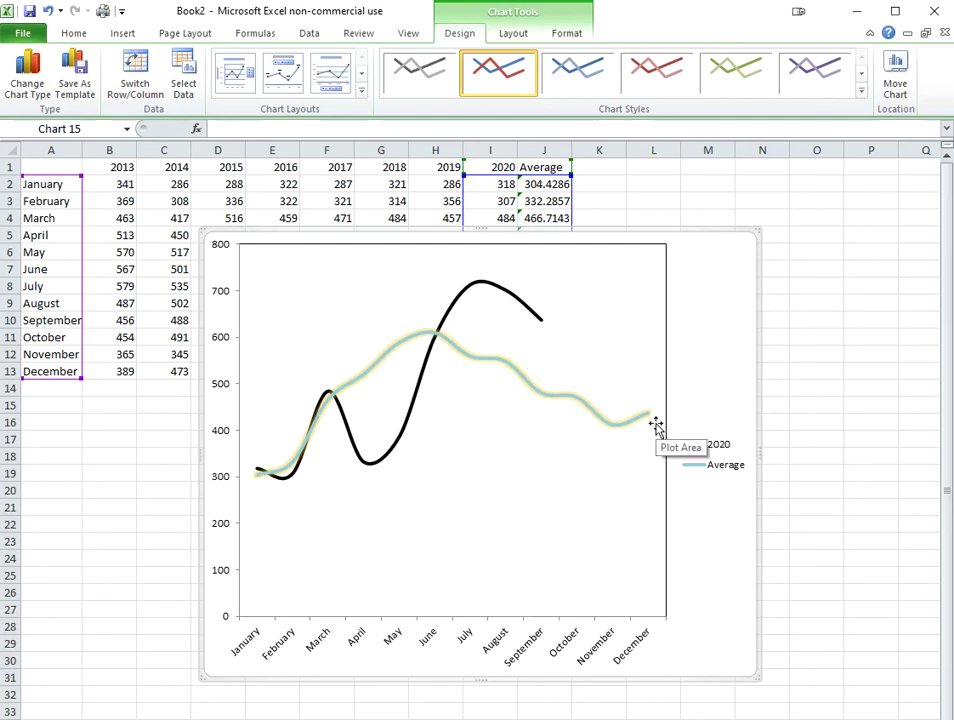
click(222, 532)
Fix the value axis minimum at 200 so the axis runs from 200 to 800
double_click(222, 532)
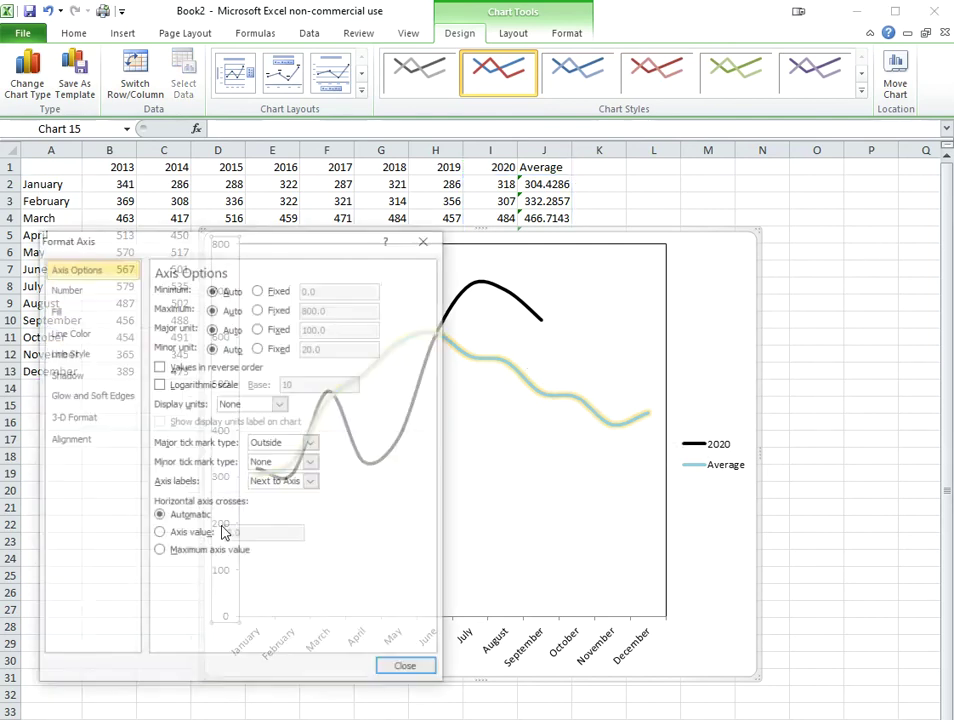
click(260, 289)
double_click(293, 289)
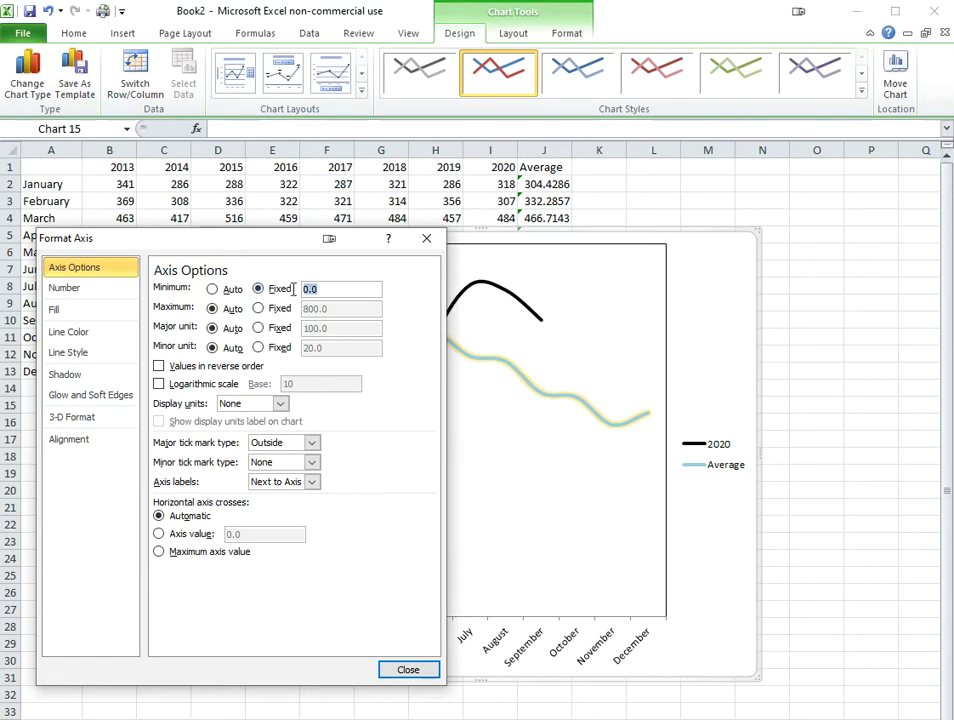
text(200)
key(Tab)
click(410, 671)
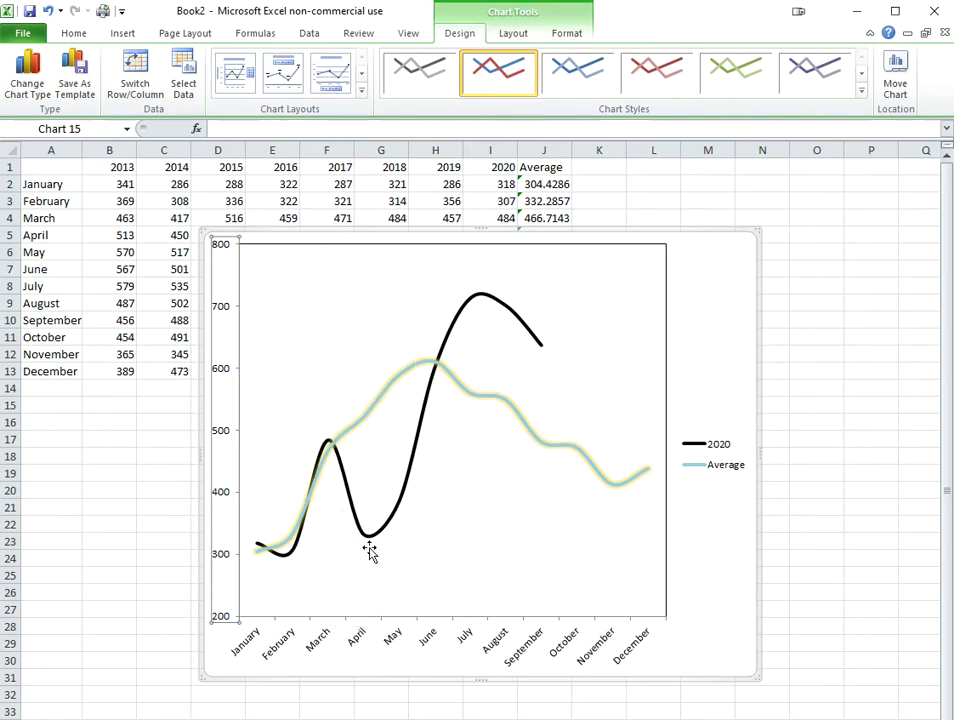
Extend the line chart's data to include 2017–2019, then delete the chart
mouse_move(437, 372)
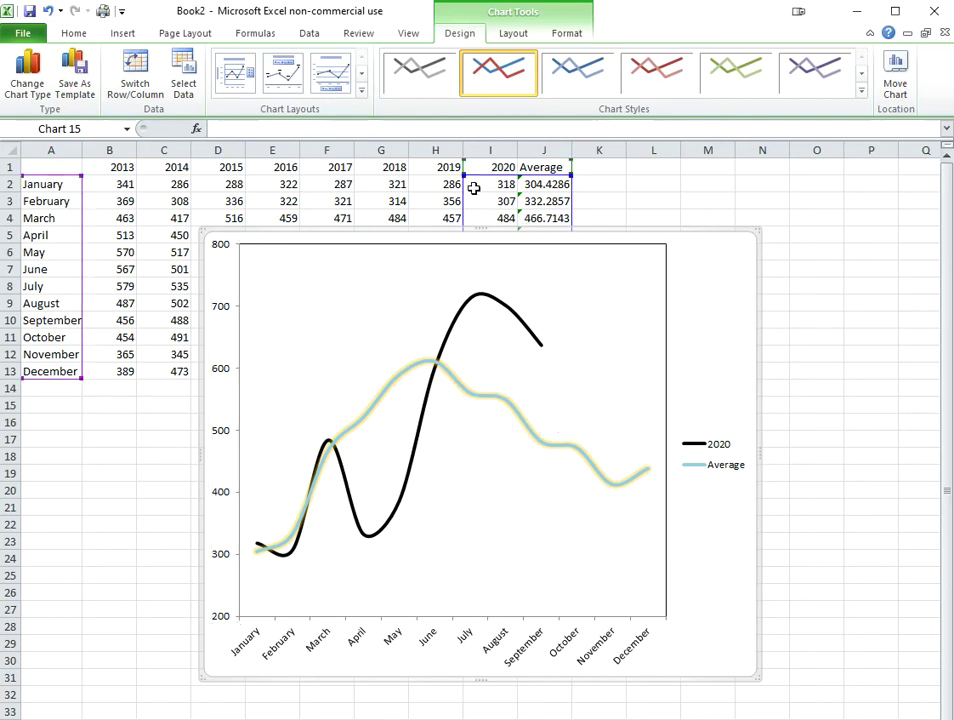
drag(463, 176, 328, 175)
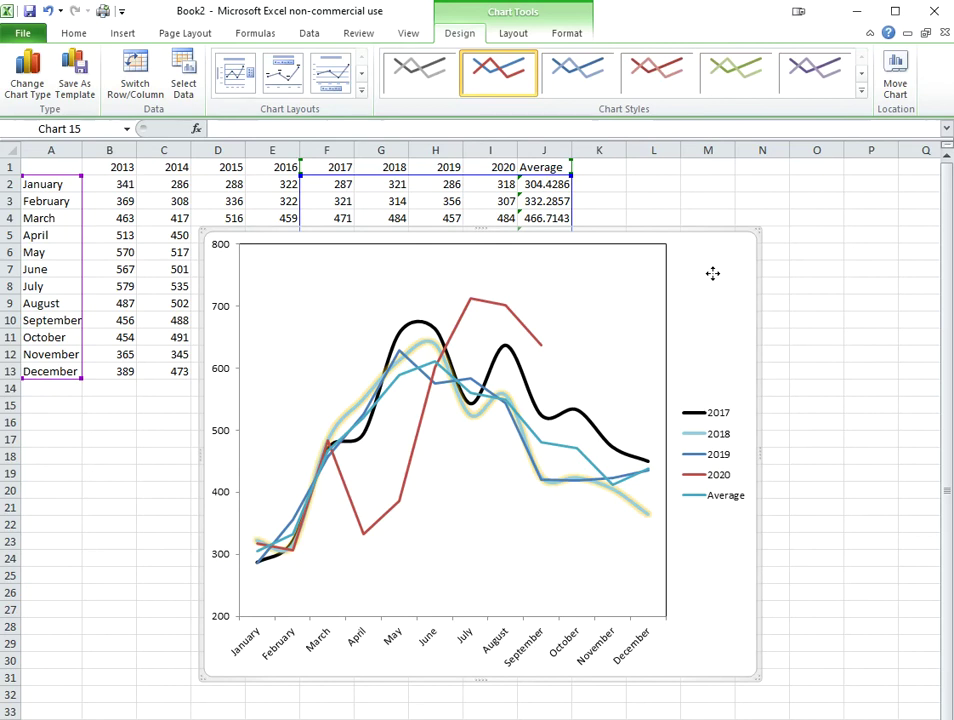
key(Delete)
Select the month and 2013–2020 columns A to I and insert a 2-D stacked bar chart
click(645, 286)
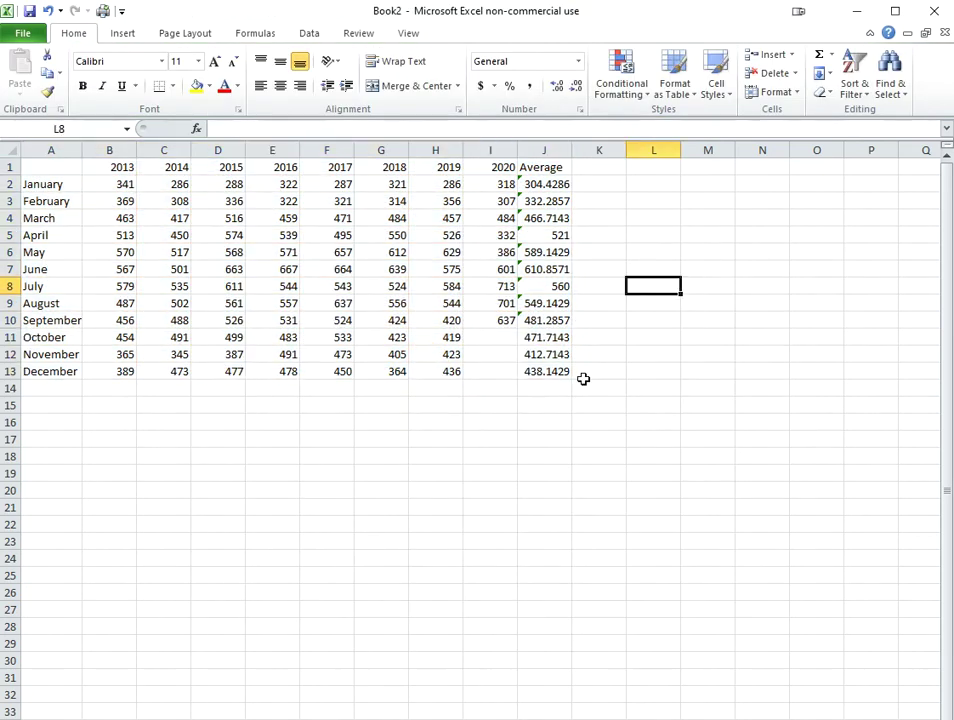
drag(51, 150, 413, 152)
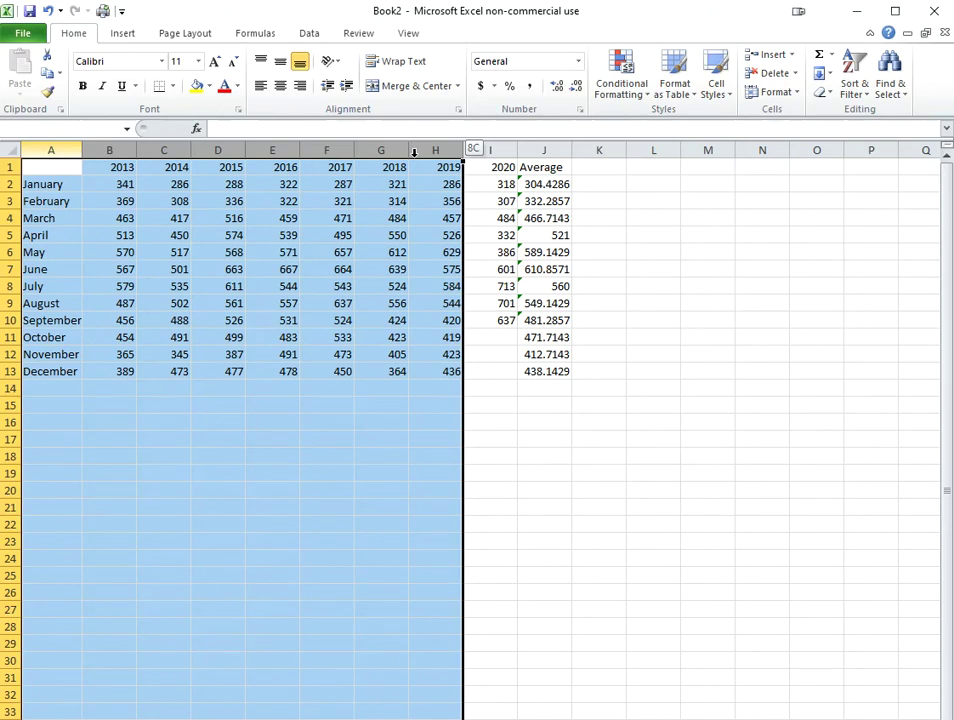
drag(436, 150, 482, 153)
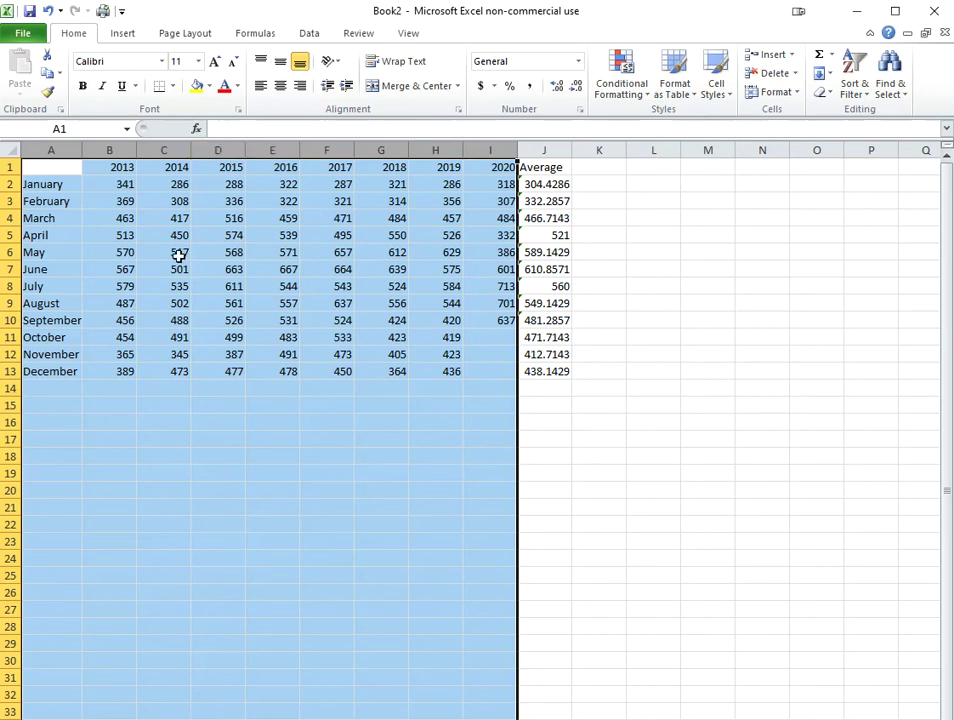
click(124, 34)
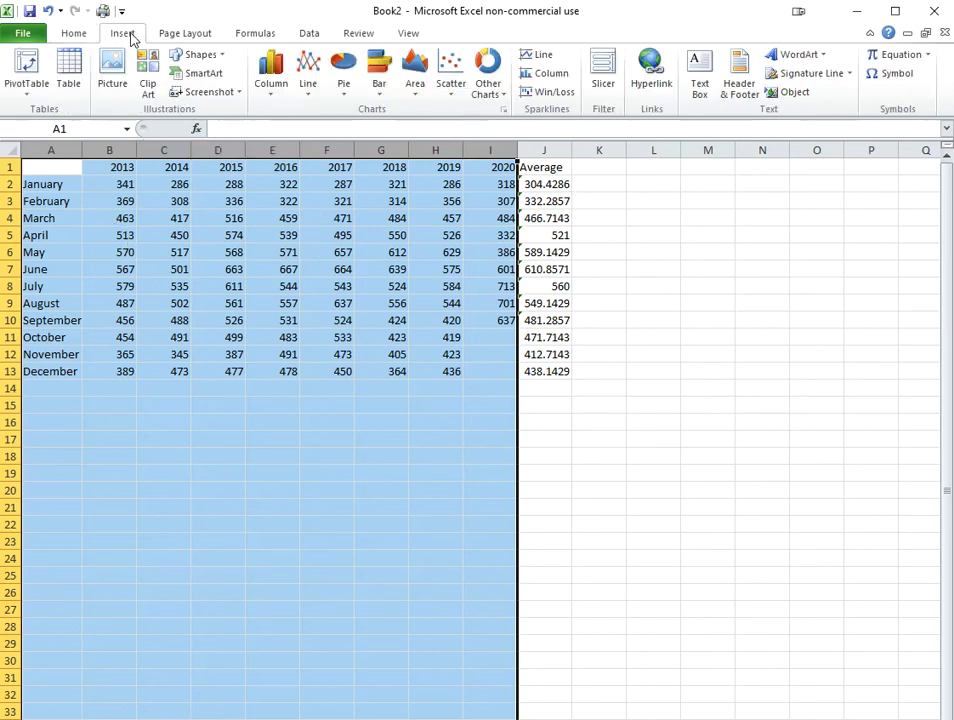
click(379, 90)
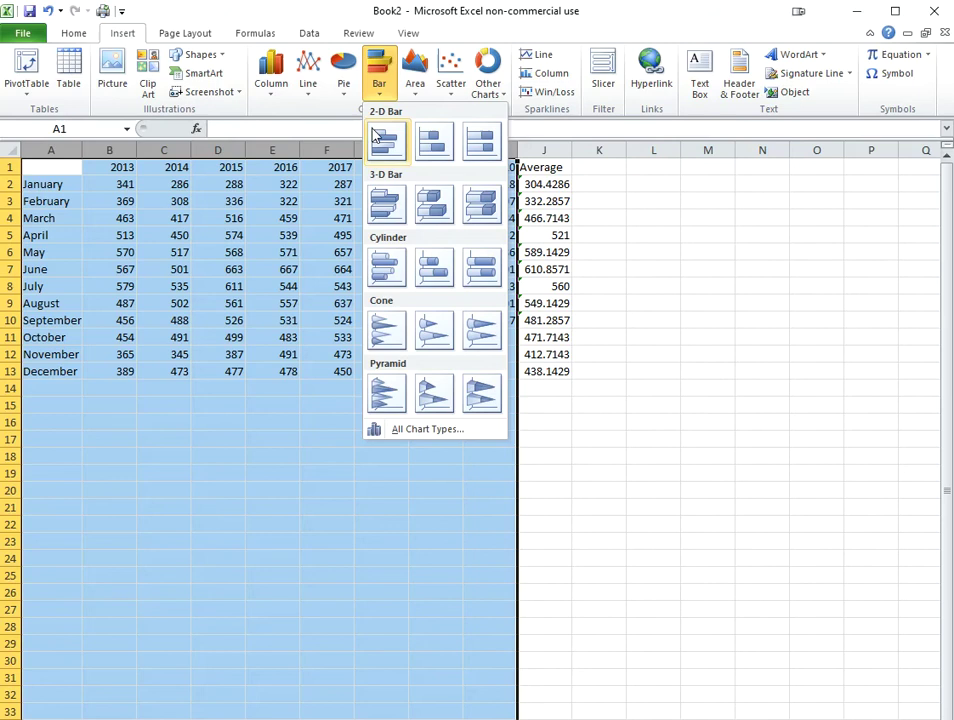
click(430, 147)
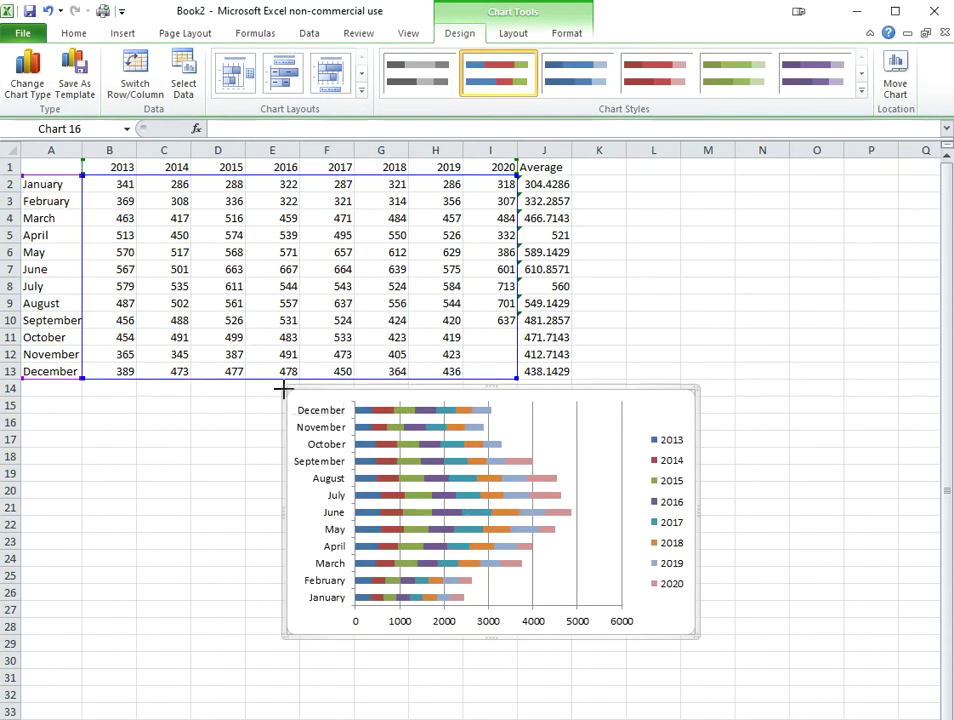
Enlarge and reposition the bar chart, then switch rows and columns for one bar per year
drag(284, 390, 160, 208)
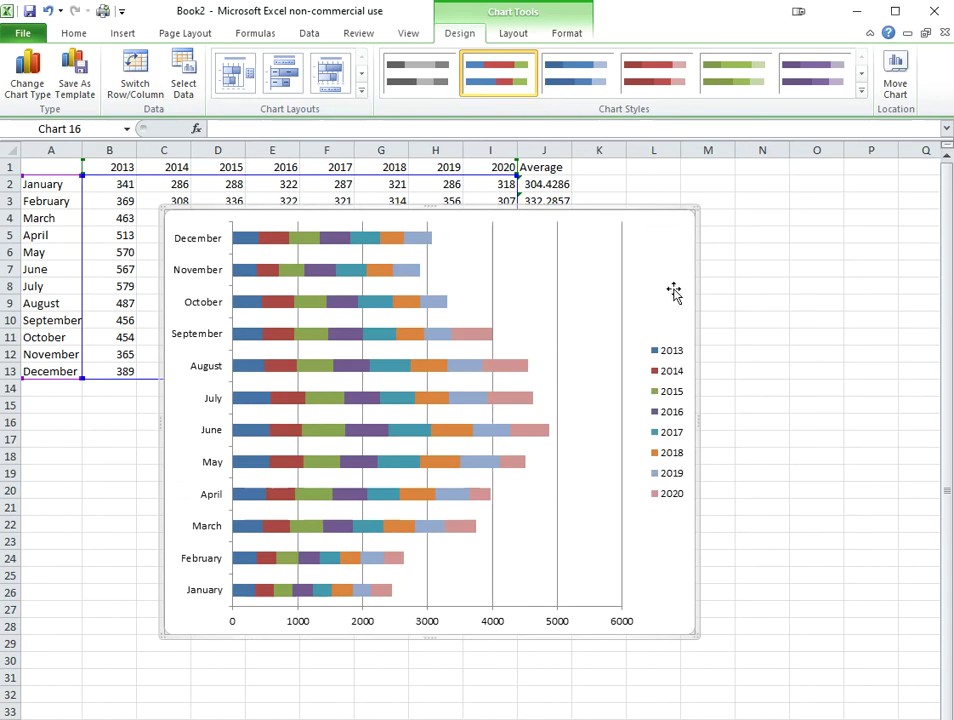
drag(674, 291, 738, 289)
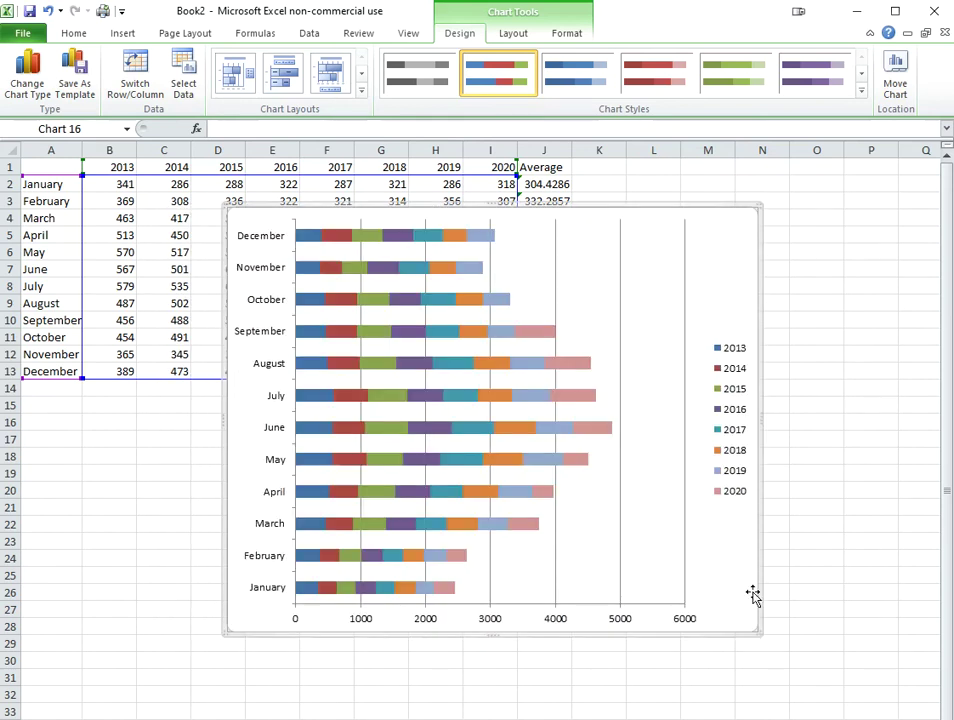
drag(754, 630, 828, 630)
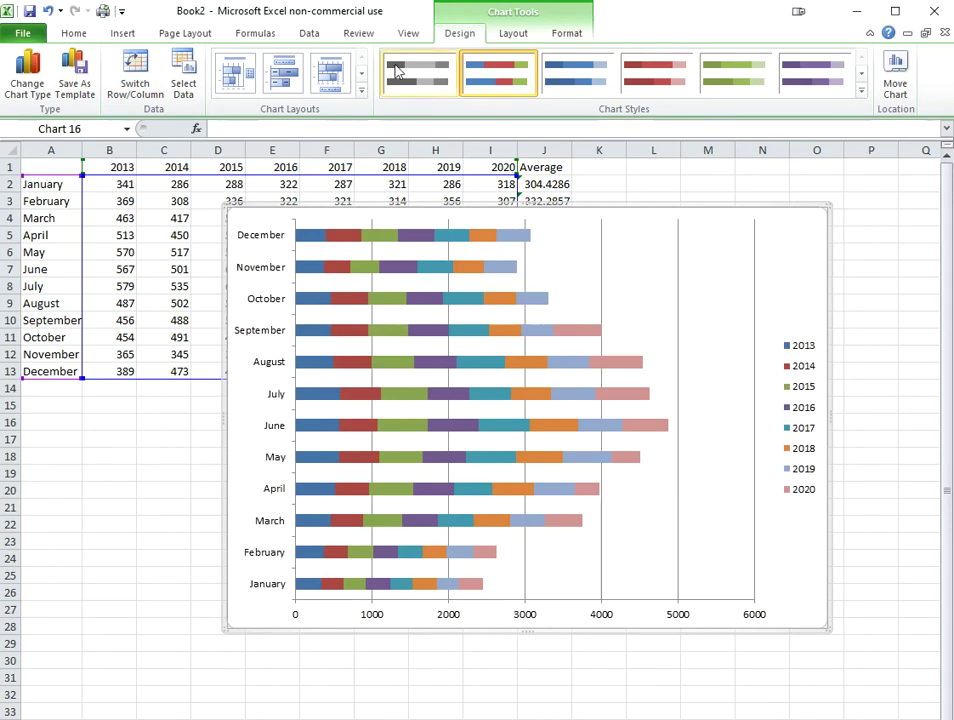
click(147, 75)
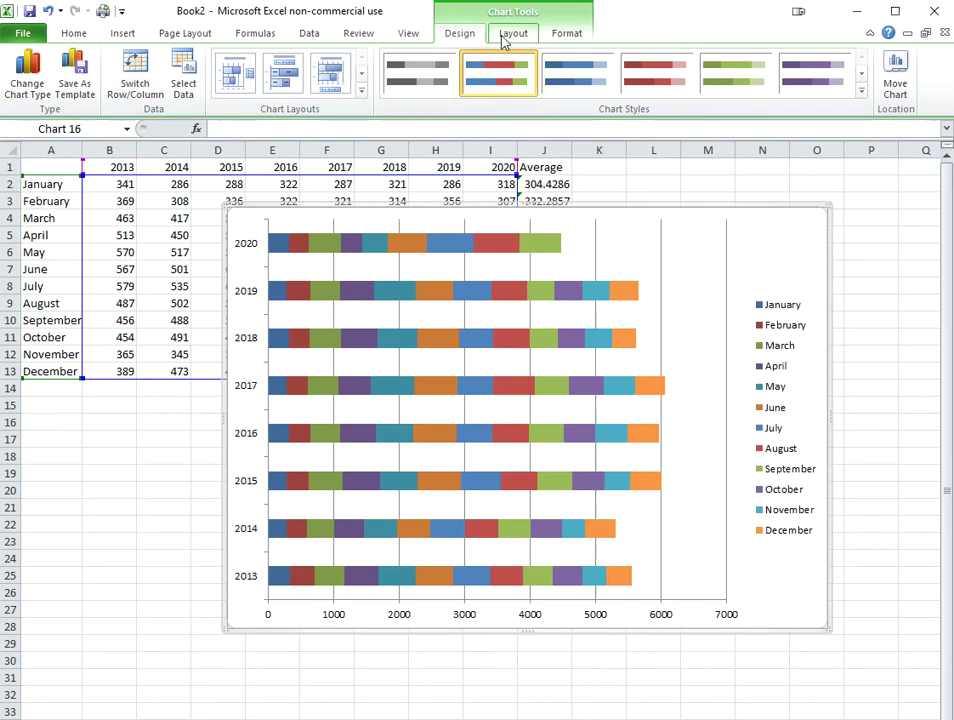
click(512, 33)
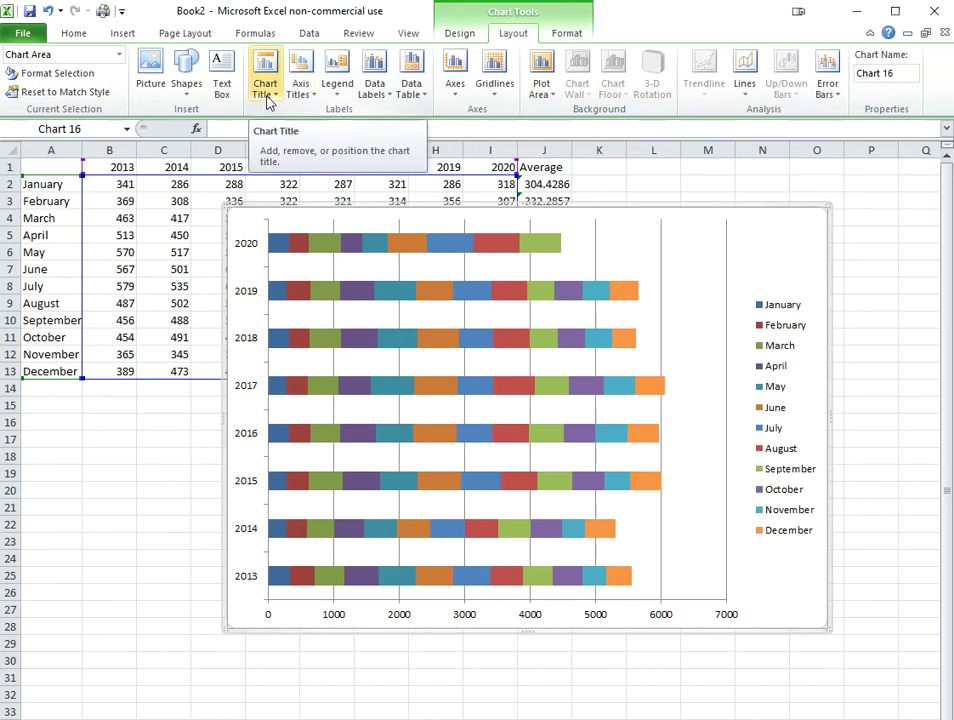
Restrict the chart data to the 2016–2020 columns and drop the October–December rows
click(305, 91)
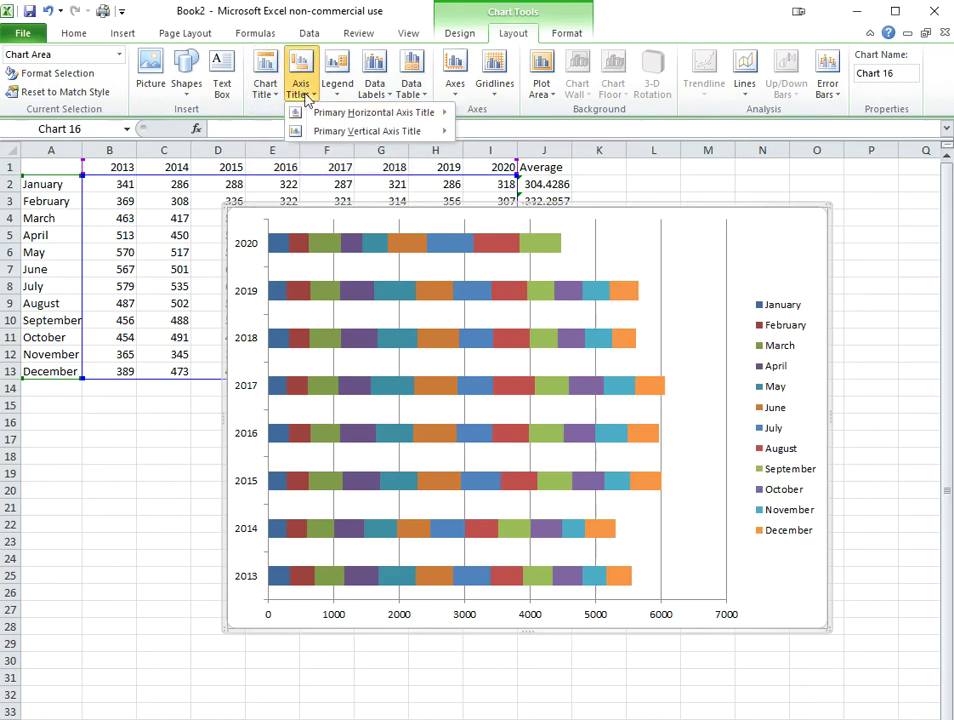
click(305, 91)
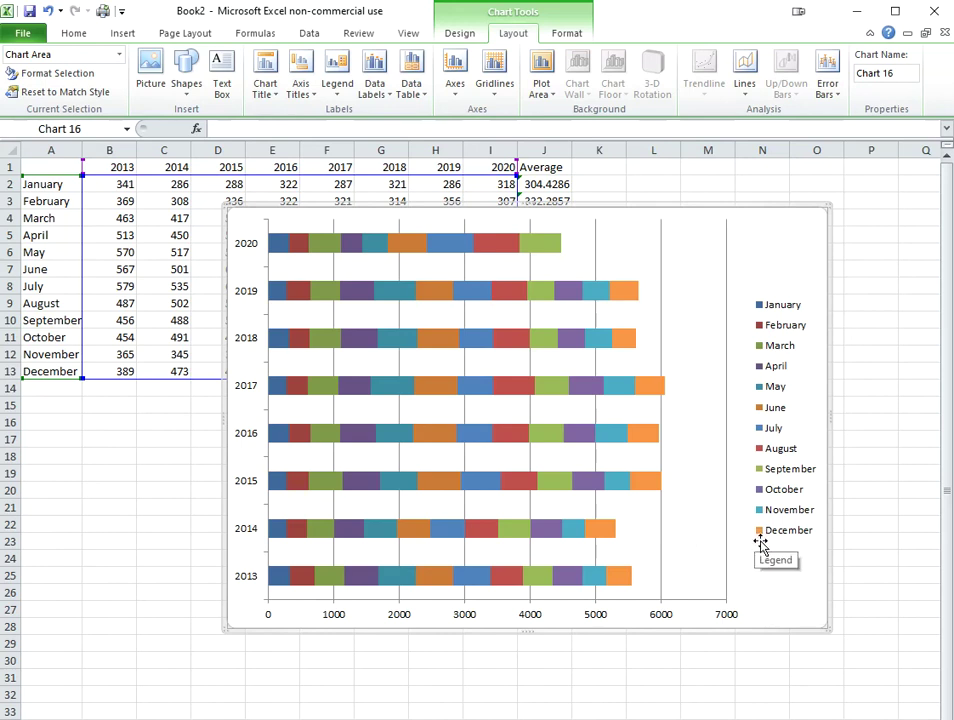
drag(83, 173, 266, 176)
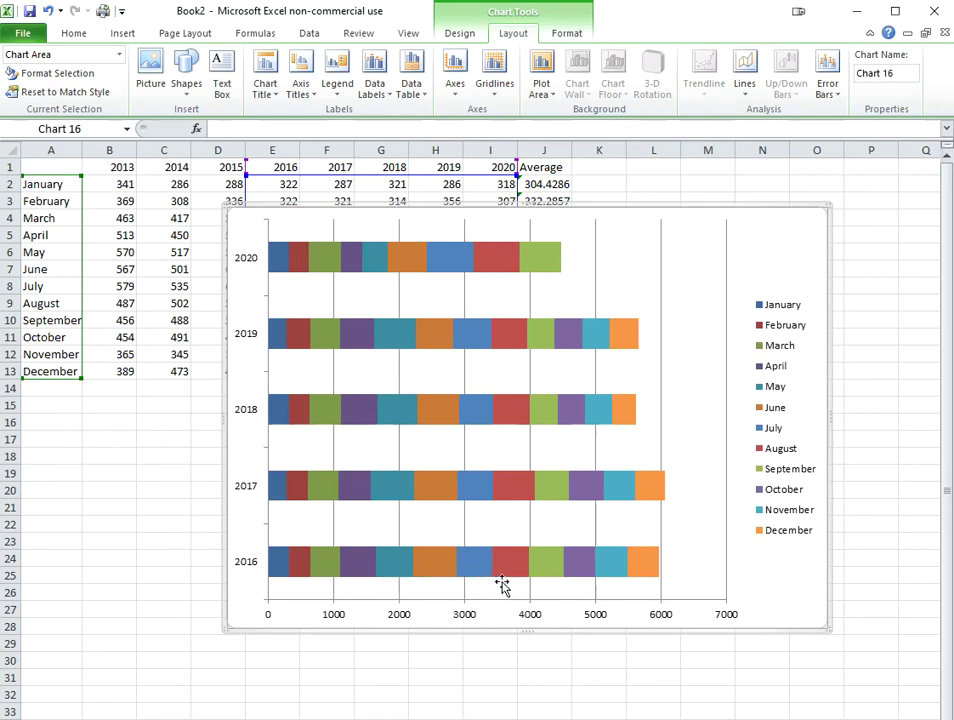
mouse_move(605, 565)
drag(80, 381, 78, 330)
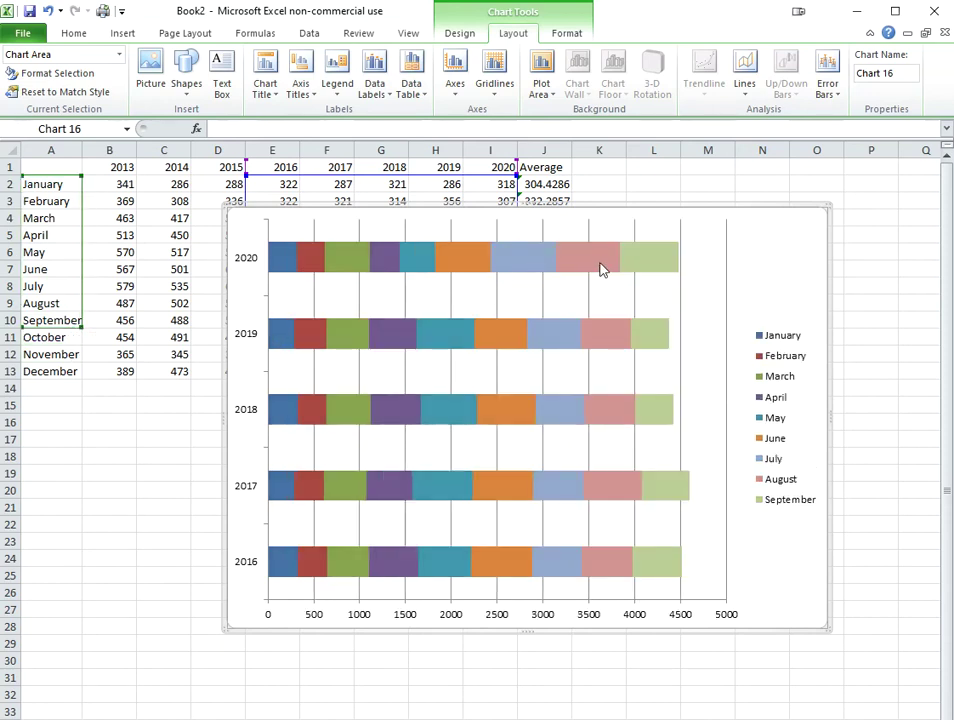
Move the column A range handles so the chart uses only the July–September rows
mouse_move(657, 266)
mouse_move(682, 571)
drag(82, 186, 72, 261)
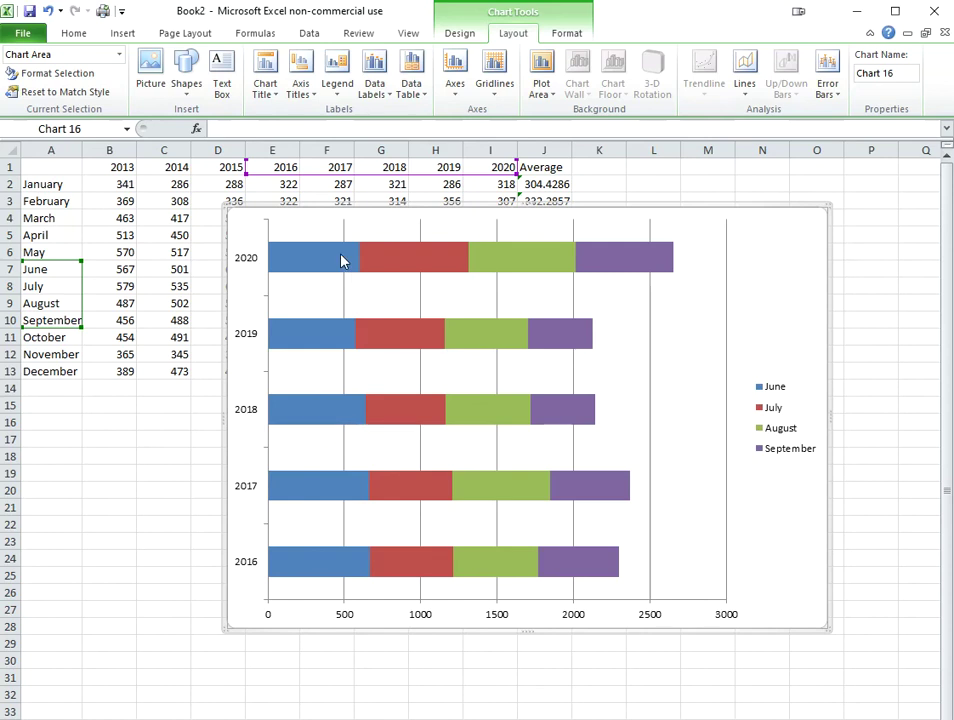
mouse_move(341, 259)
drag(80, 261, 79, 279)
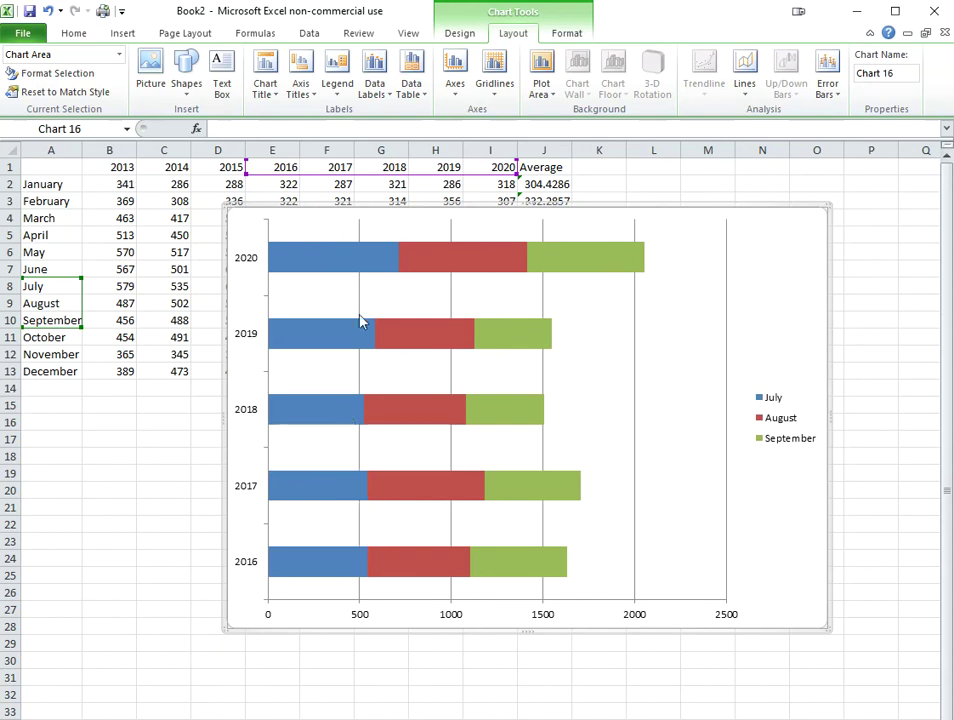
mouse_move(378, 256)
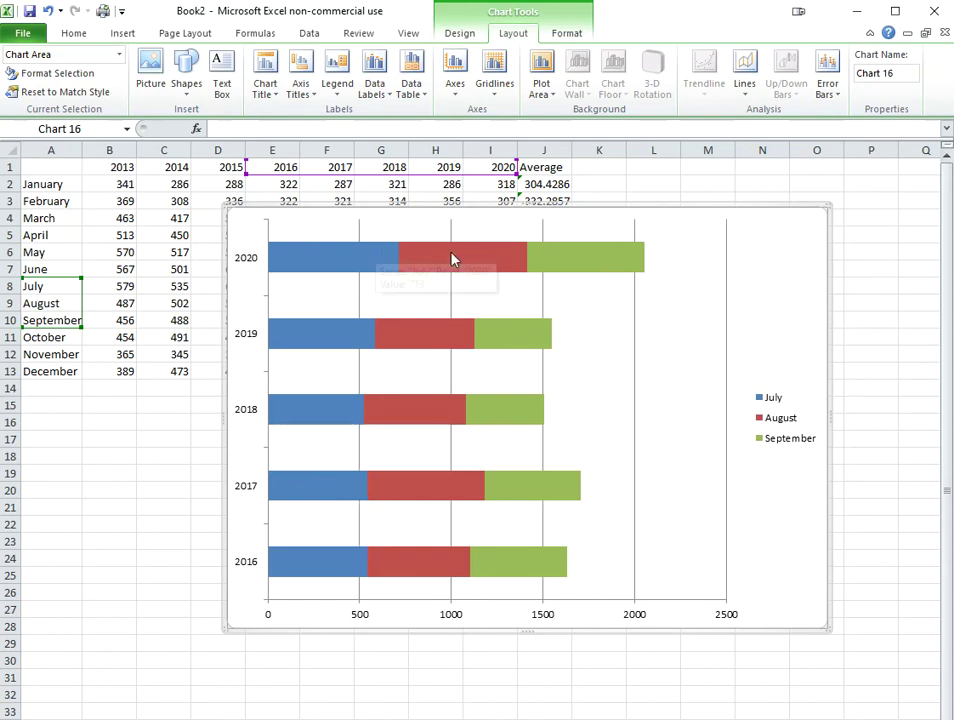
mouse_move(455, 260)
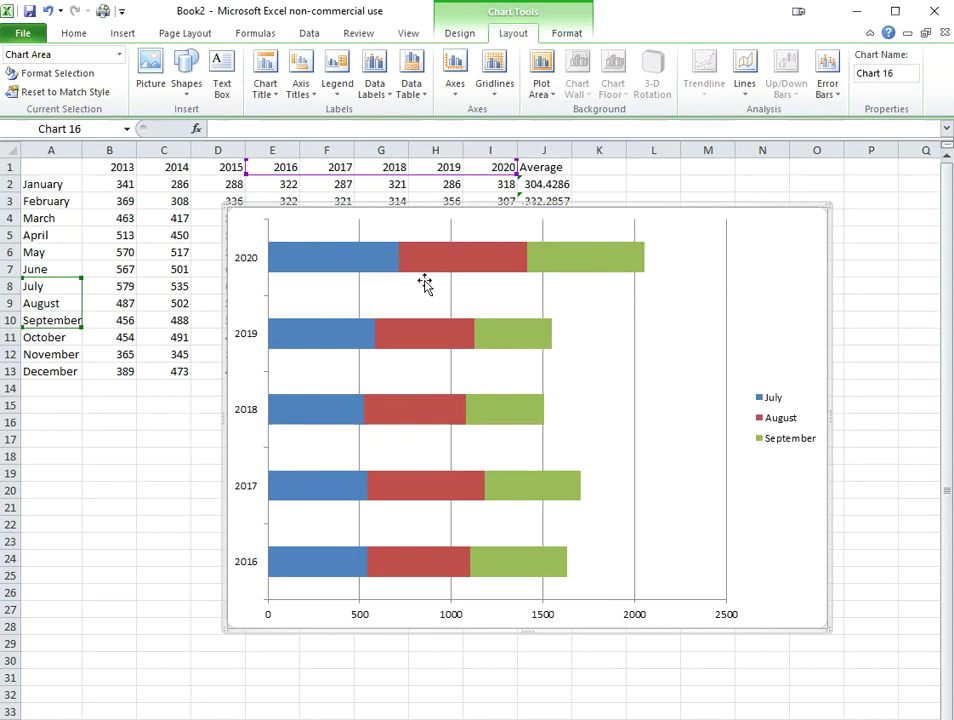
mouse_move(614, 248)
Fix the horizontal value axis maximum at 2200, then move the chart down and left
double_click(642, 620)
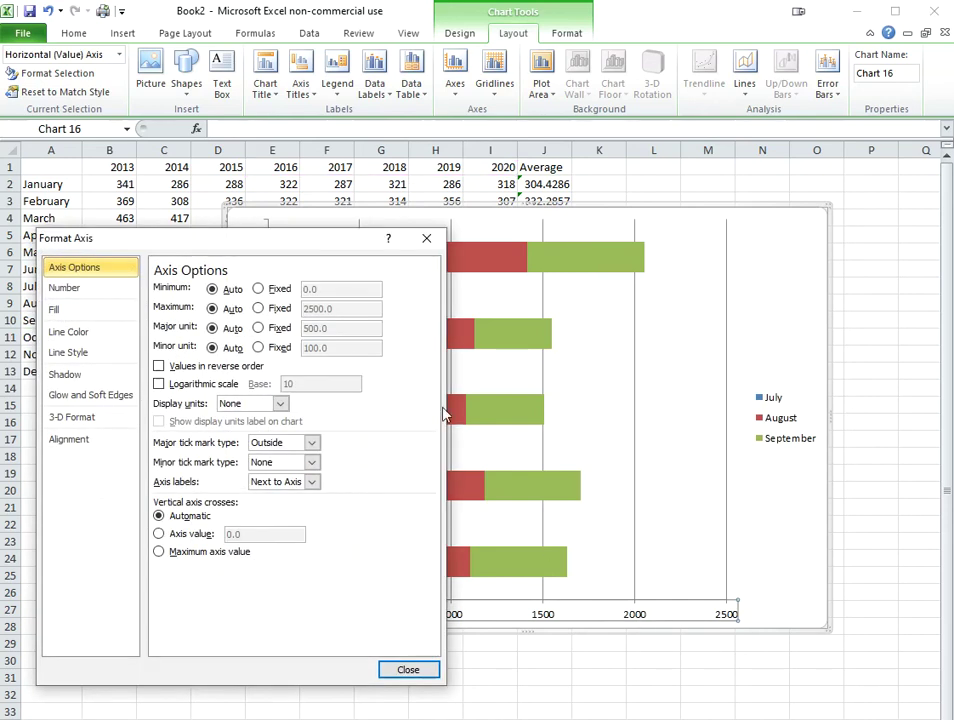
click(288, 310)
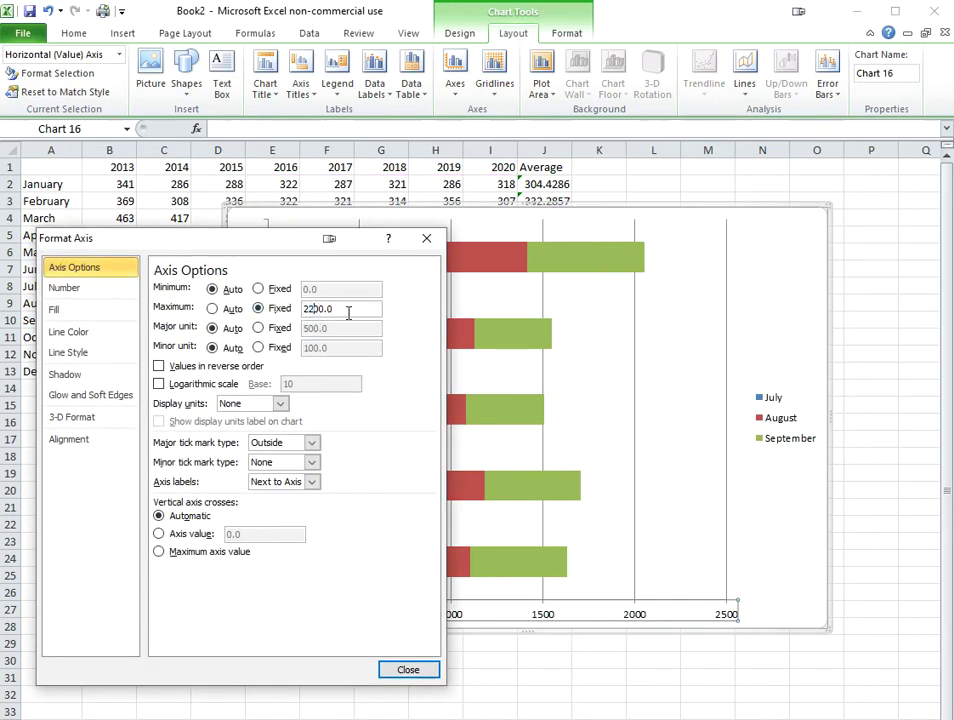
key(Tab)
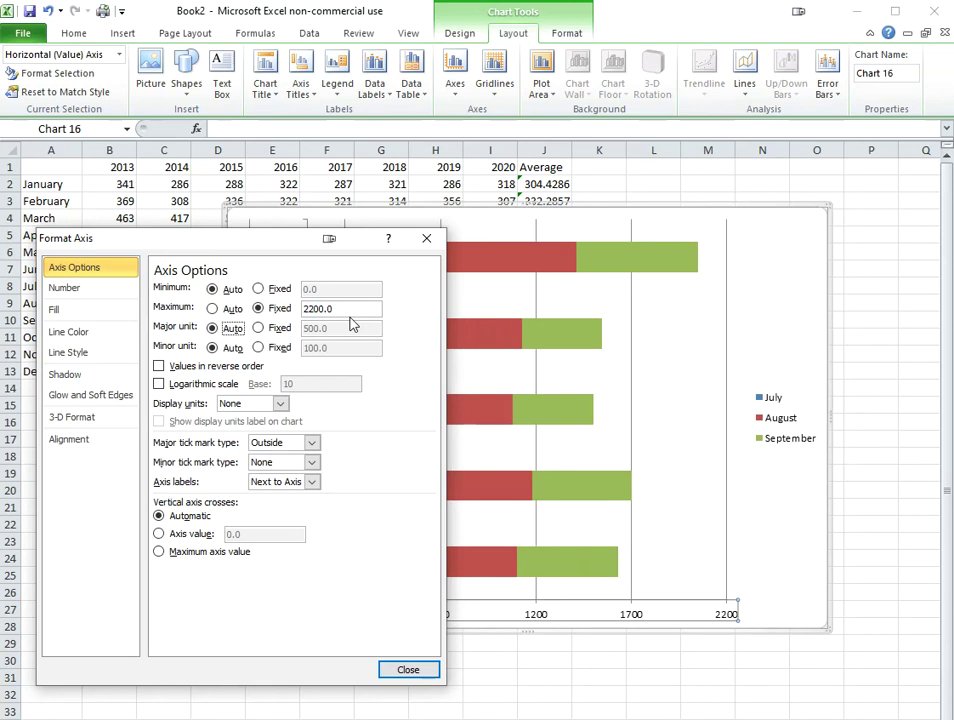
click(408, 669)
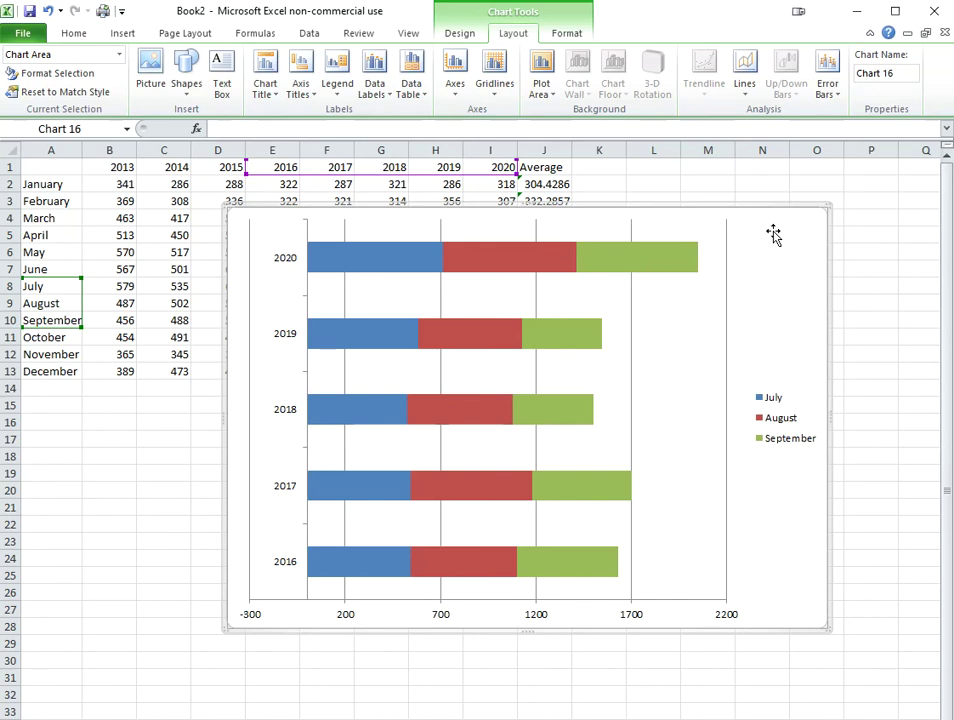
drag(773, 233, 728, 315)
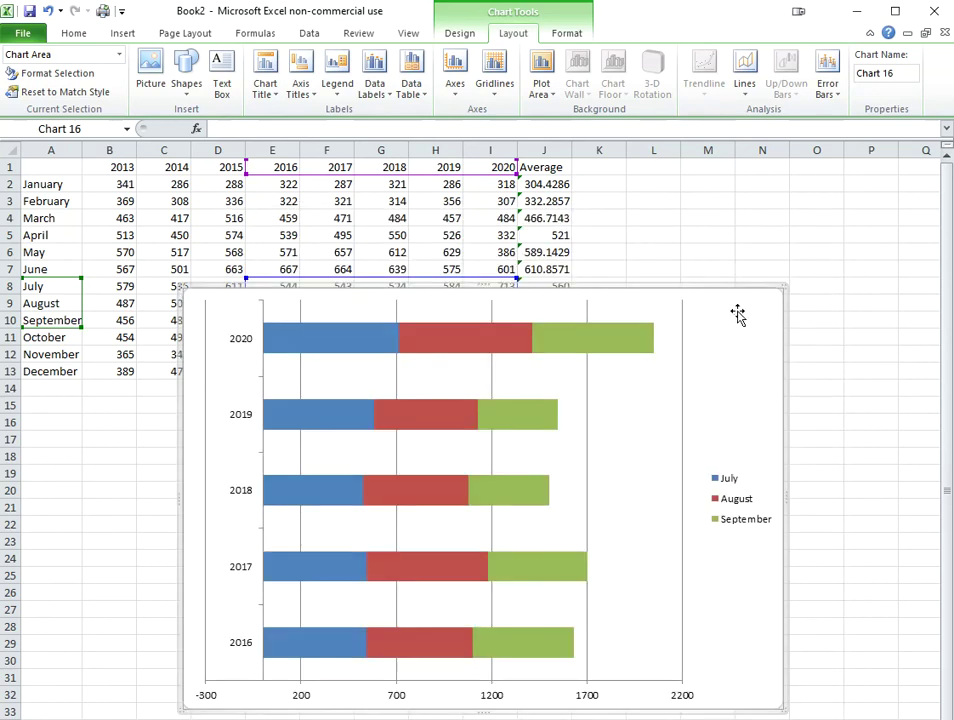
Delete the stacked bar chart and select cell L13
key(Delete)
click(641, 370)
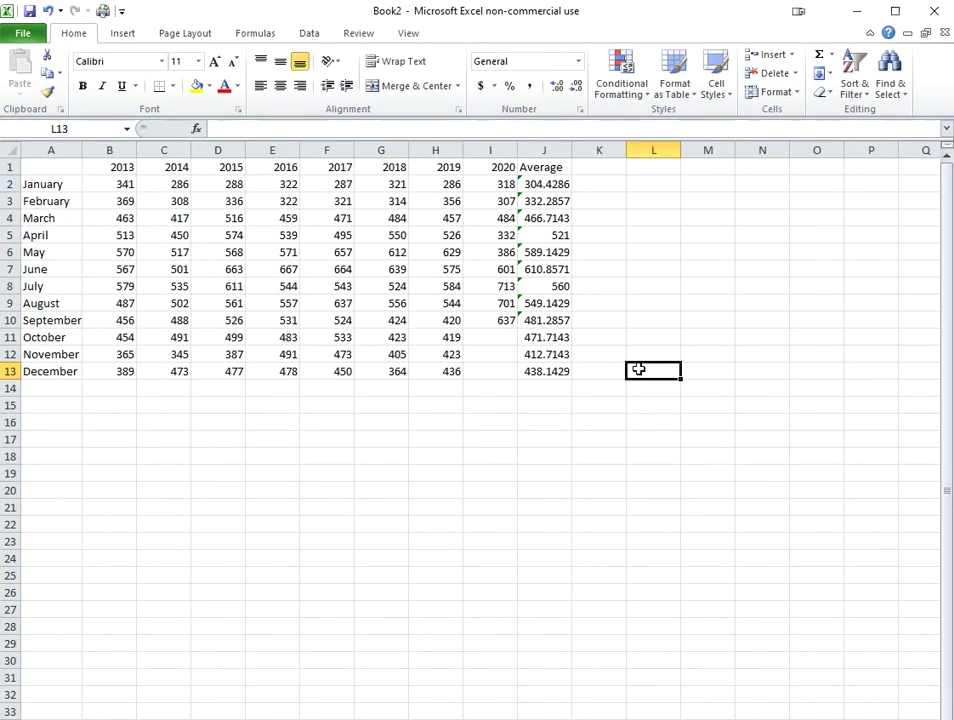